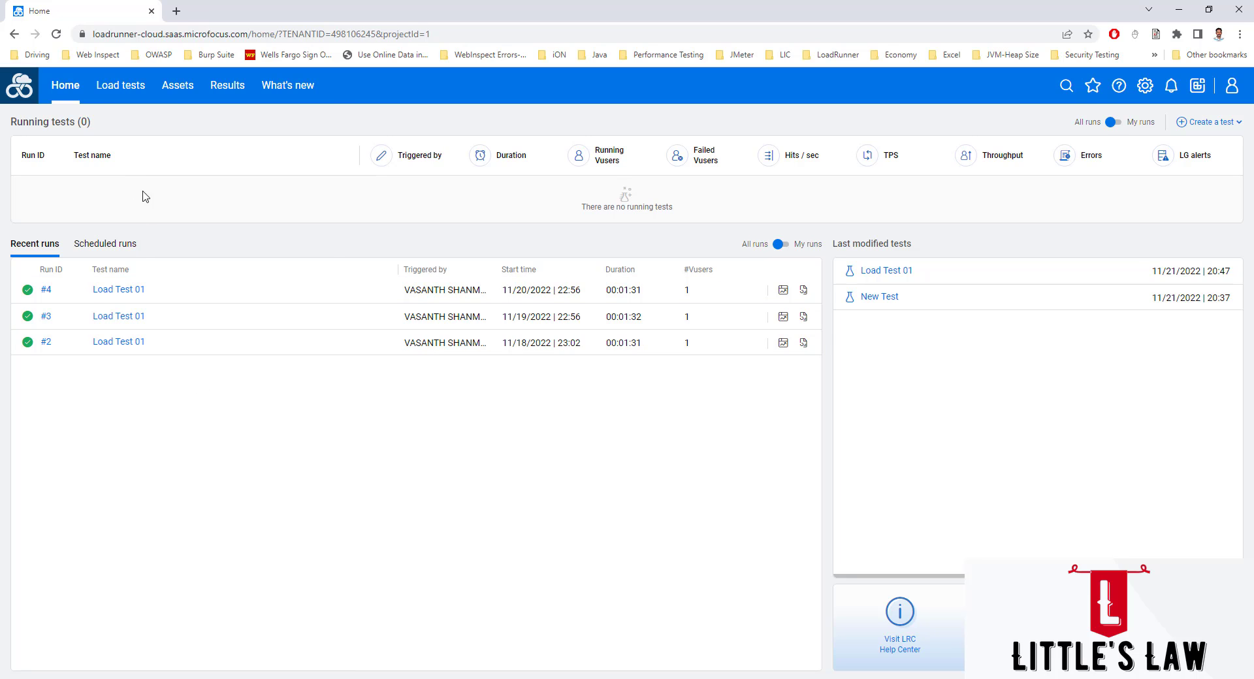
Open the existing Load Test 01 to view its scripts page, and return to the home page
{"action": "left_click", "coordinate": [106, 89]}
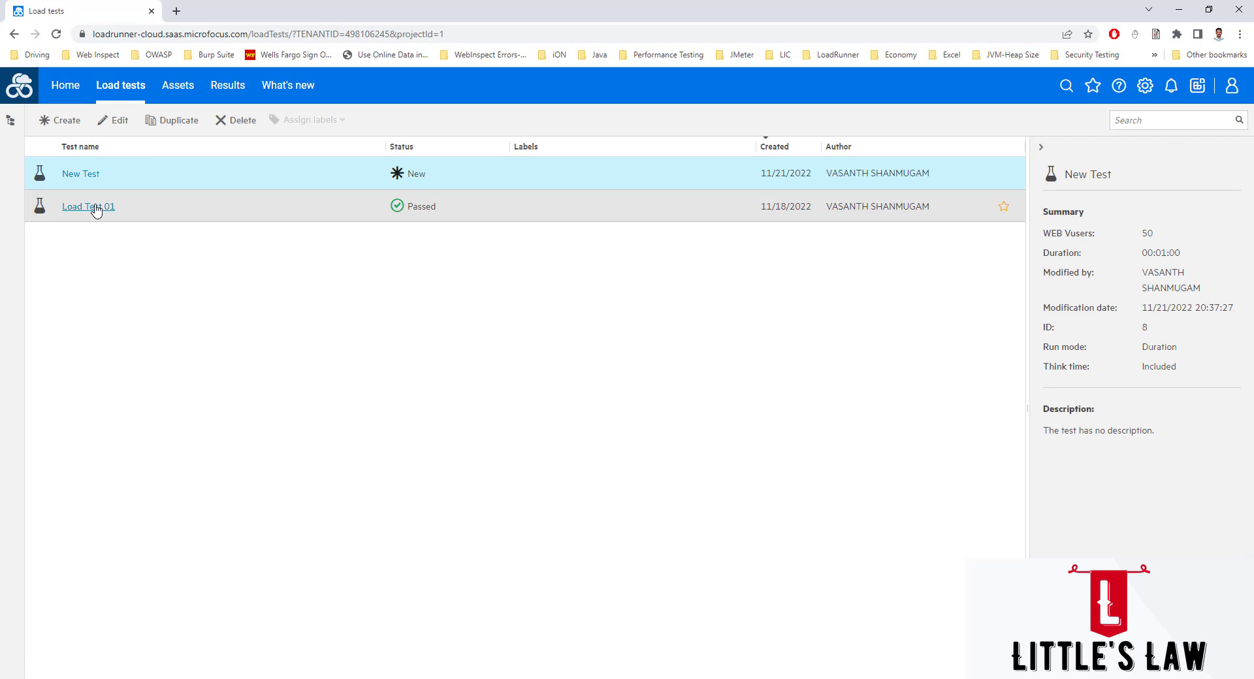
{"action": "left_click", "coordinate": [96, 208]}
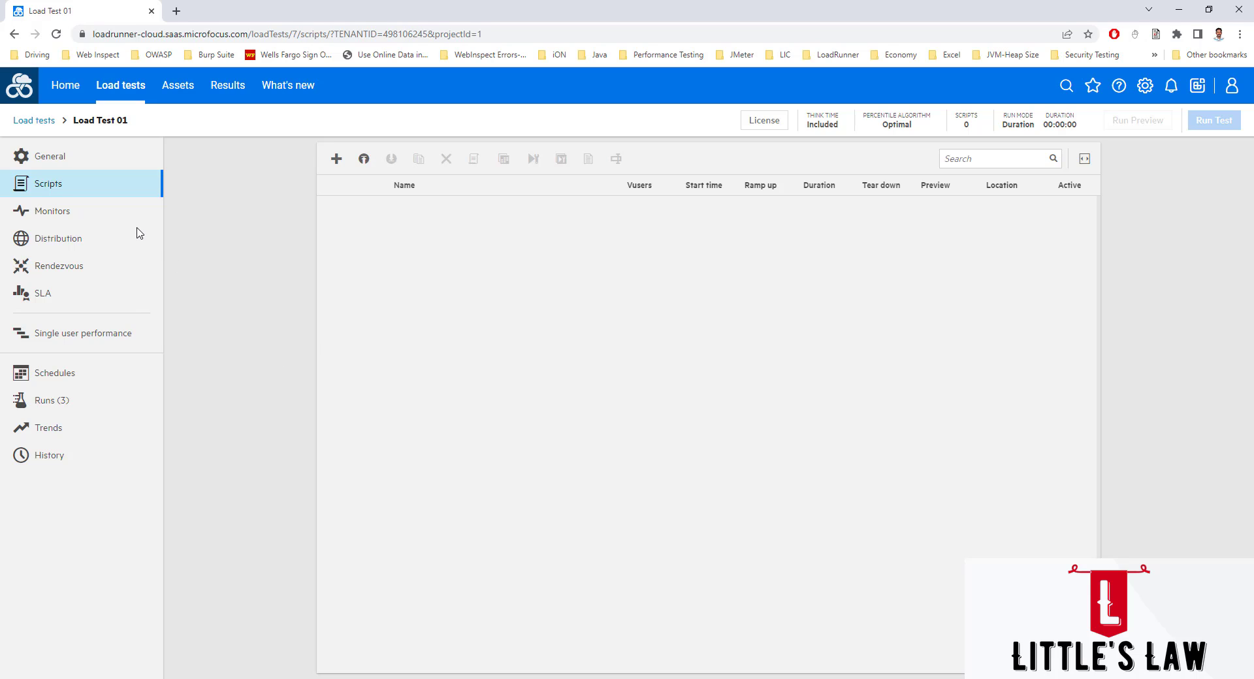
{"action": "left_click", "coordinate": [63, 87]}
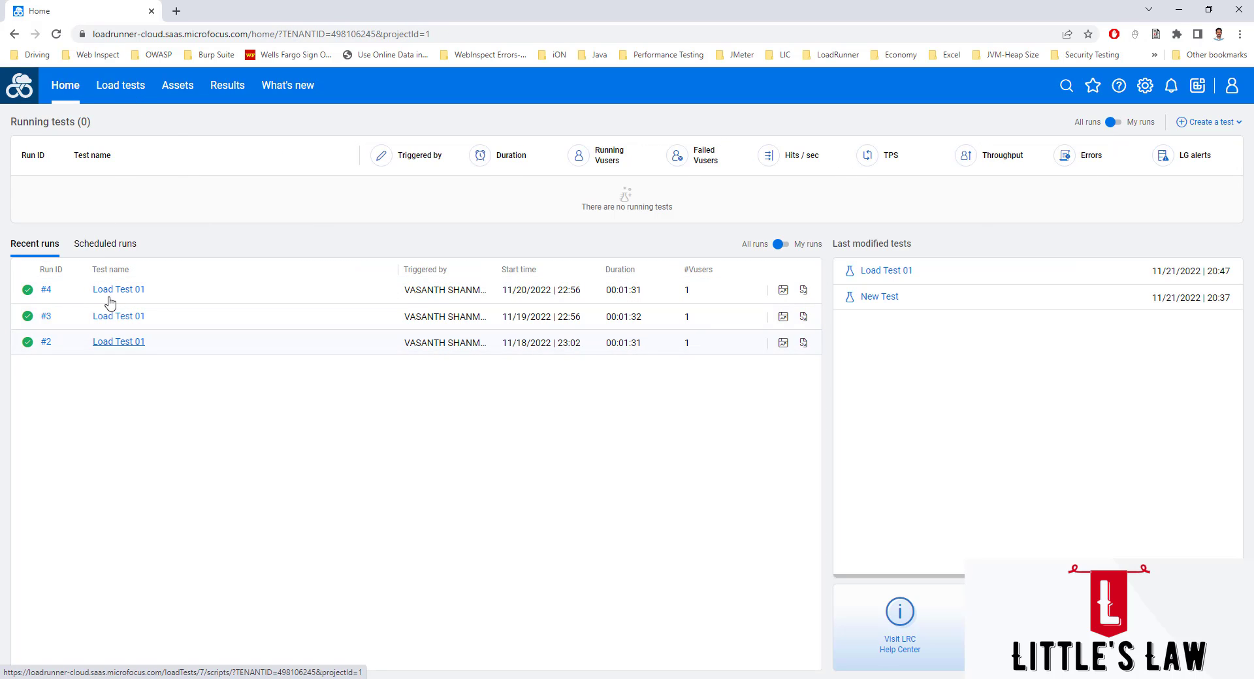
Create a new load test and name it "Load Test - Littleslaw"
{"action": "left_click", "coordinate": [118, 95]}
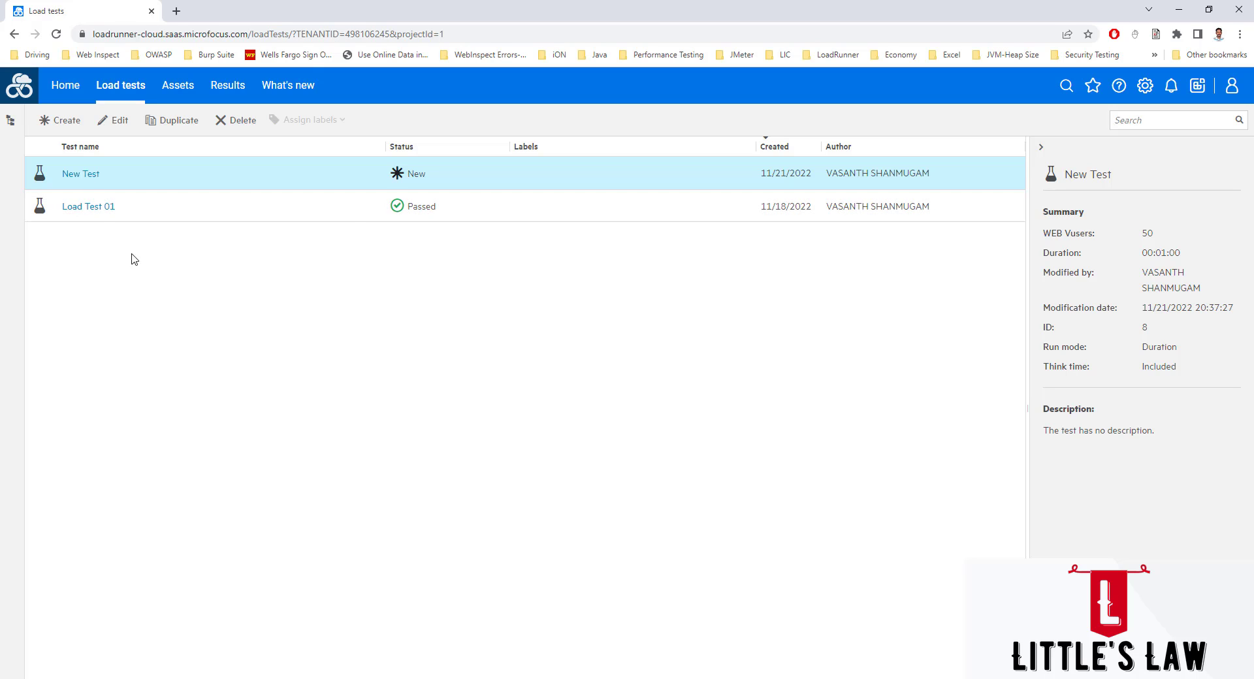
{"action": "left_click", "coordinate": [66, 118]}
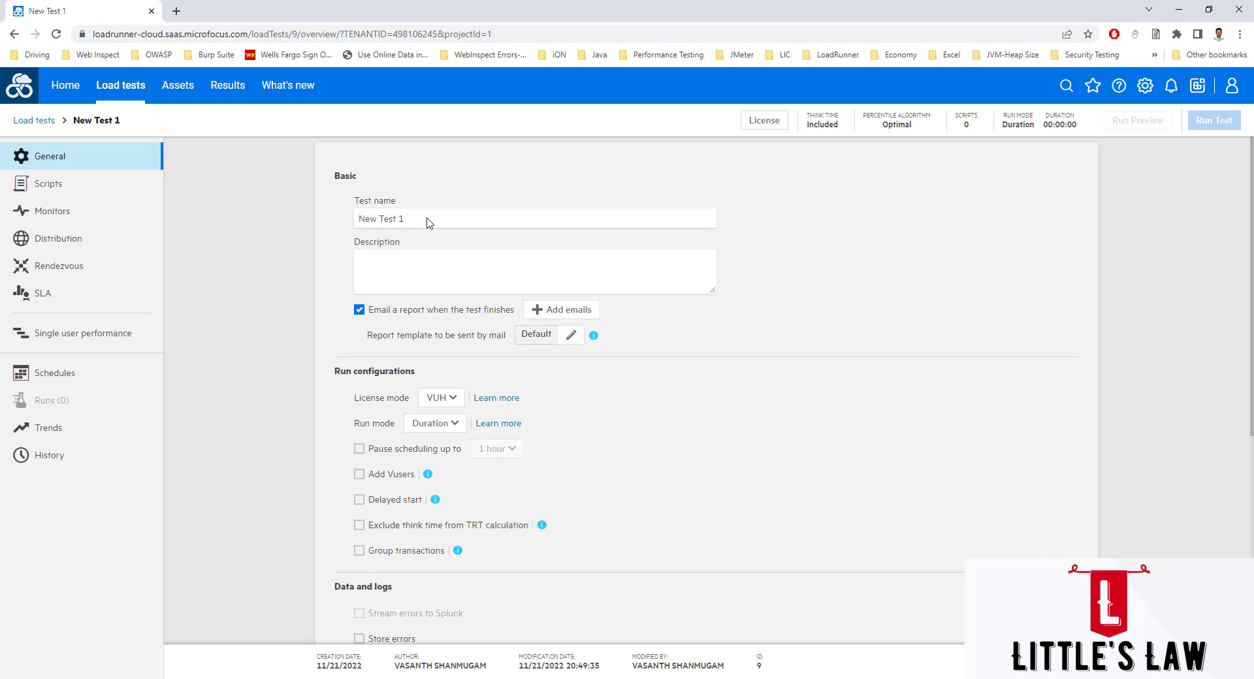
{"action": "left_click_drag", "start_coordinate": [429, 223], "coordinate": [266, 206]}
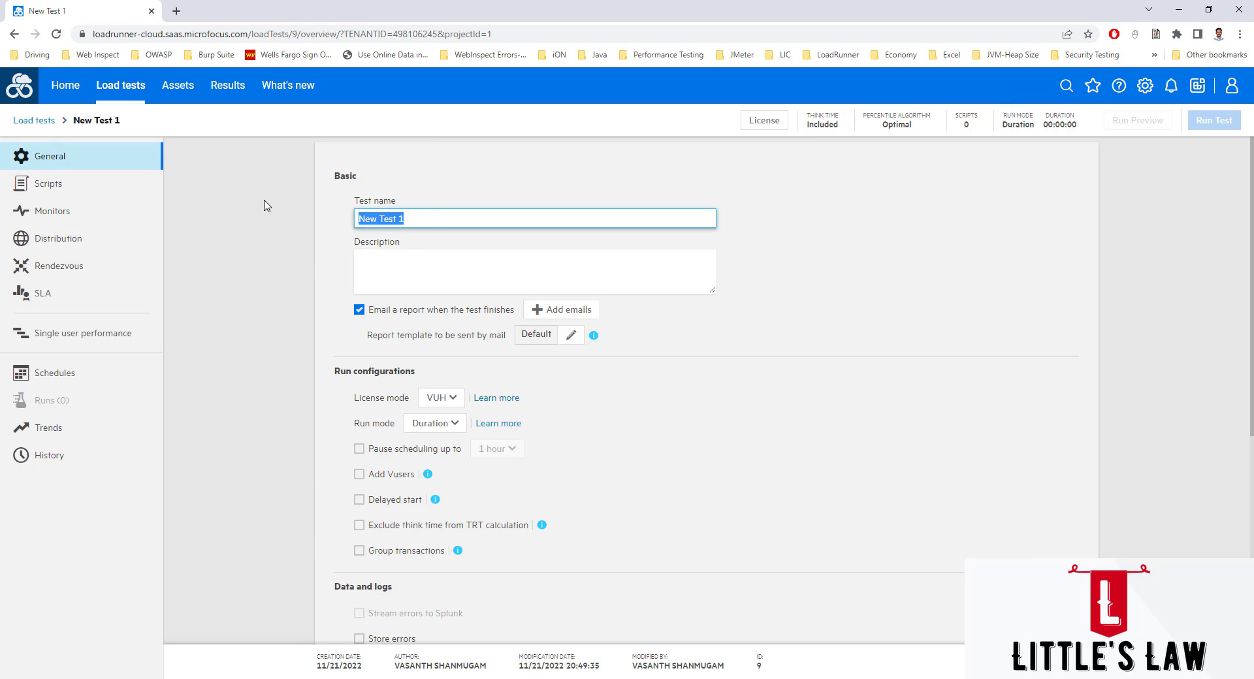
{"action": "type", "text": "Load Test"}
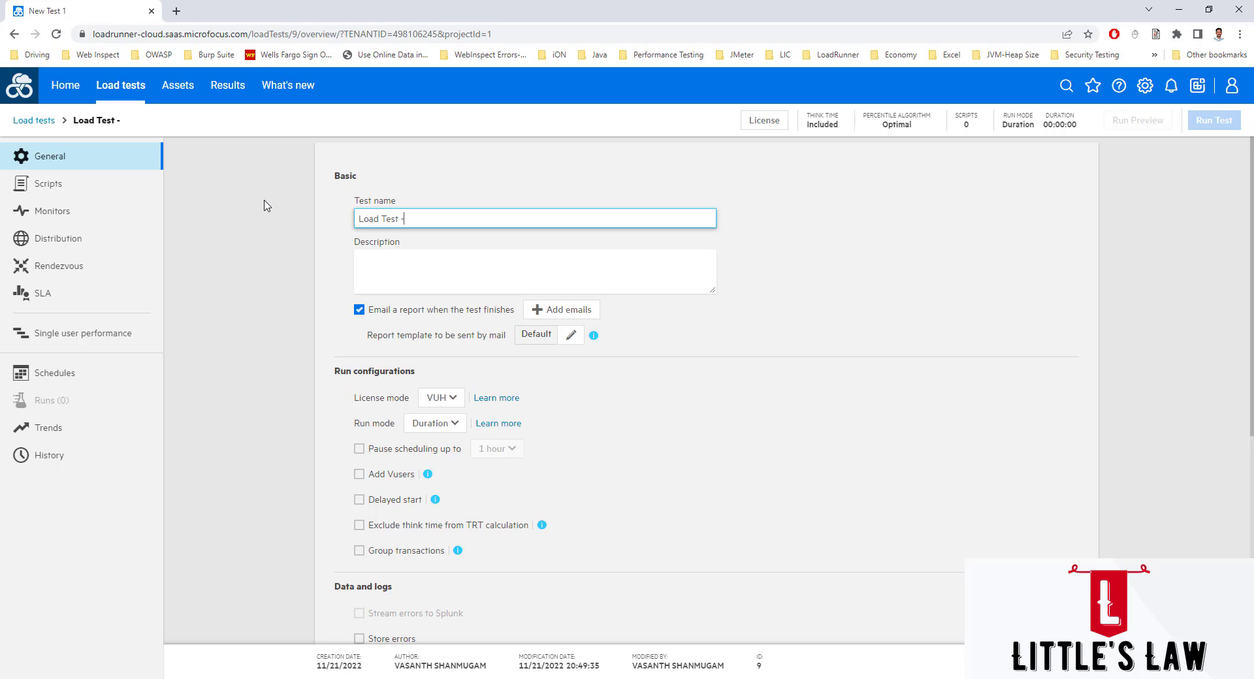
{"action": "type", "text": " - Littleslaw"}
Set the new test's license mode to VU and look over its remaining general settings
{"action": "scroll", "coordinate": [543, 434], "scroll_direction": "down", "scroll_amount": 5}
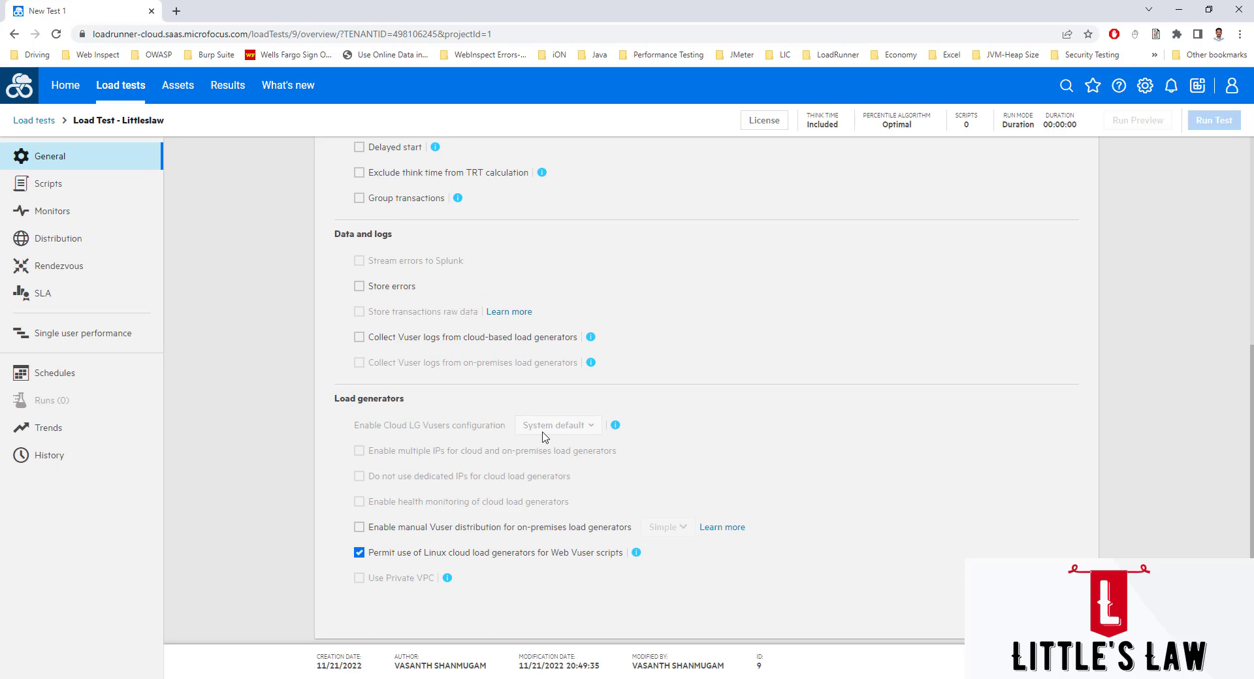
{"action": "scroll", "coordinate": [544, 436], "scroll_direction": "up", "scroll_amount": 5}
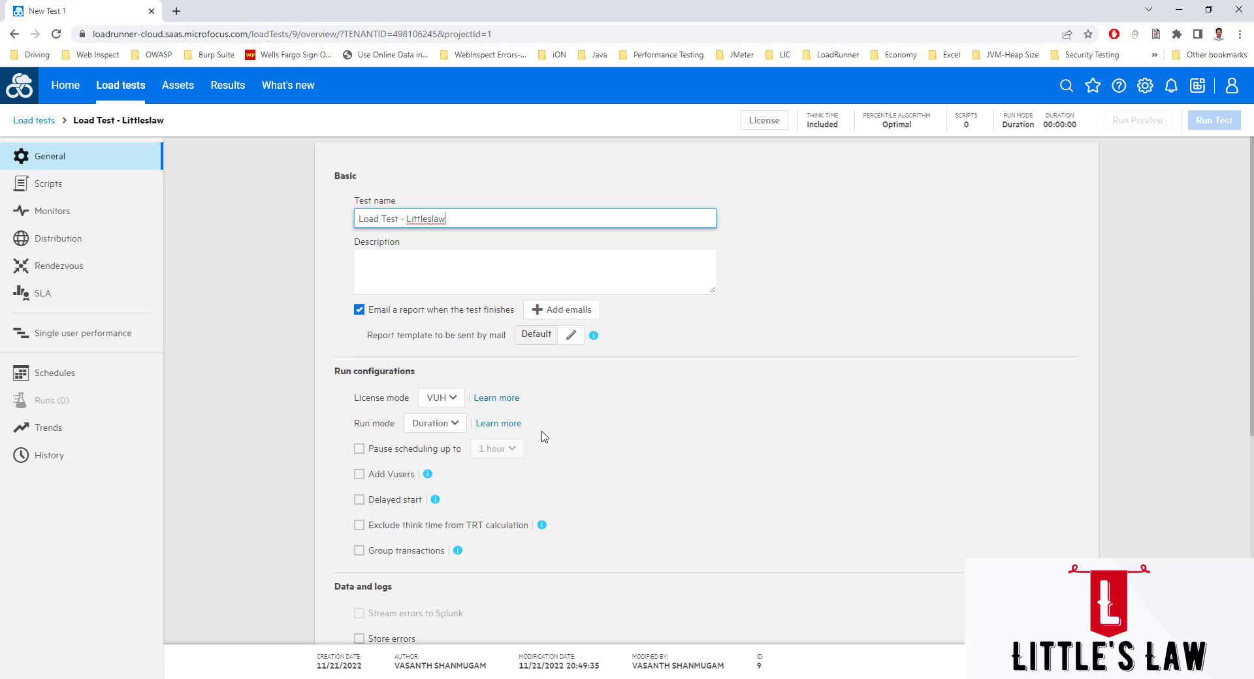
{"action": "left_click", "coordinate": [461, 270]}
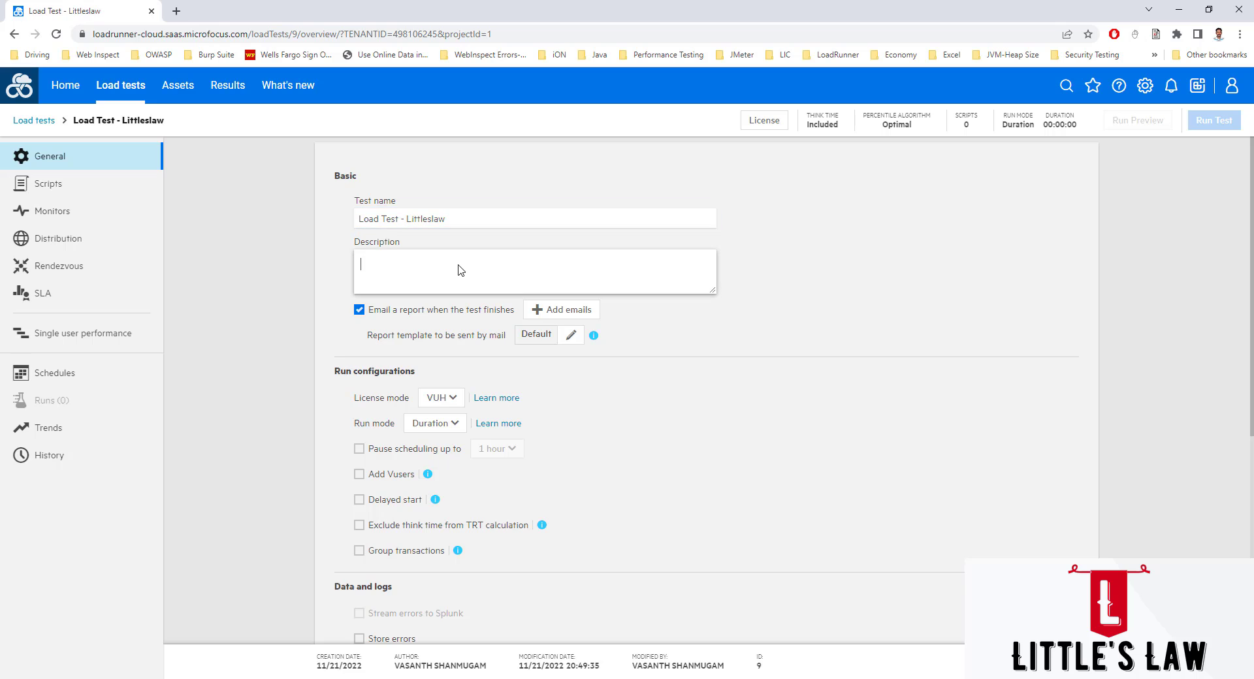
{"action": "left_click", "coordinate": [440, 395]}
{"action": "left_click", "coordinate": [437, 424]}
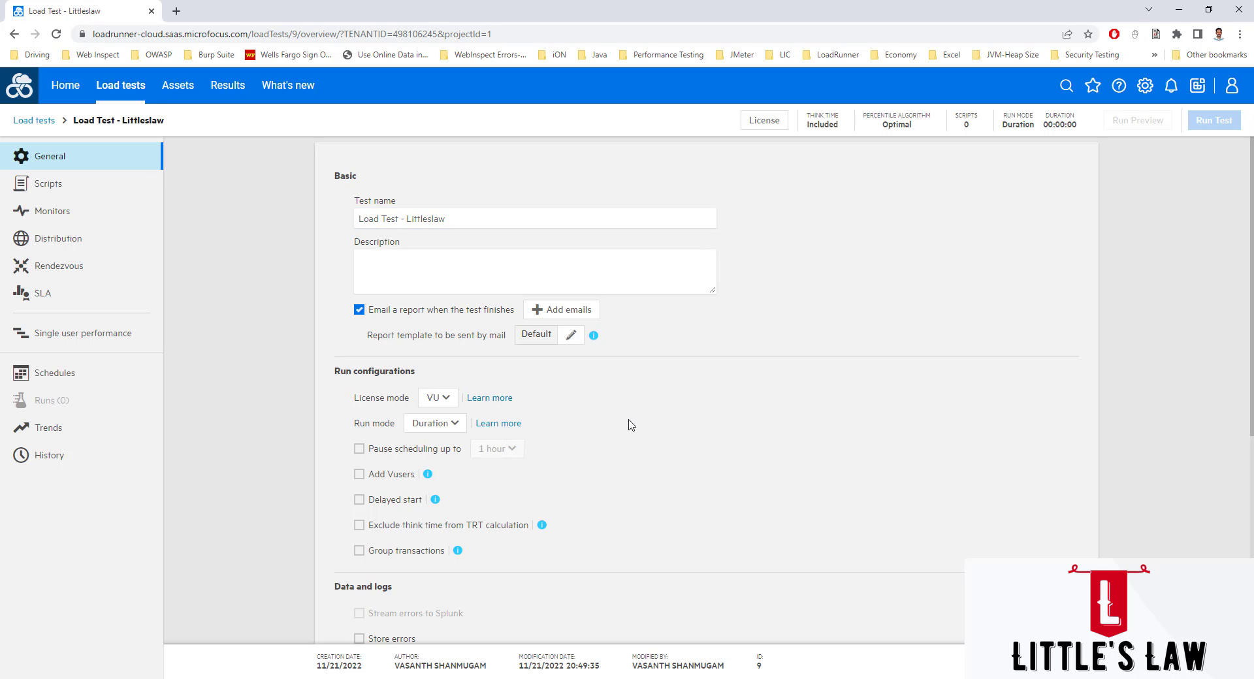
{"action": "scroll", "coordinate": [628, 443], "scroll_direction": "down", "scroll_amount": 5}
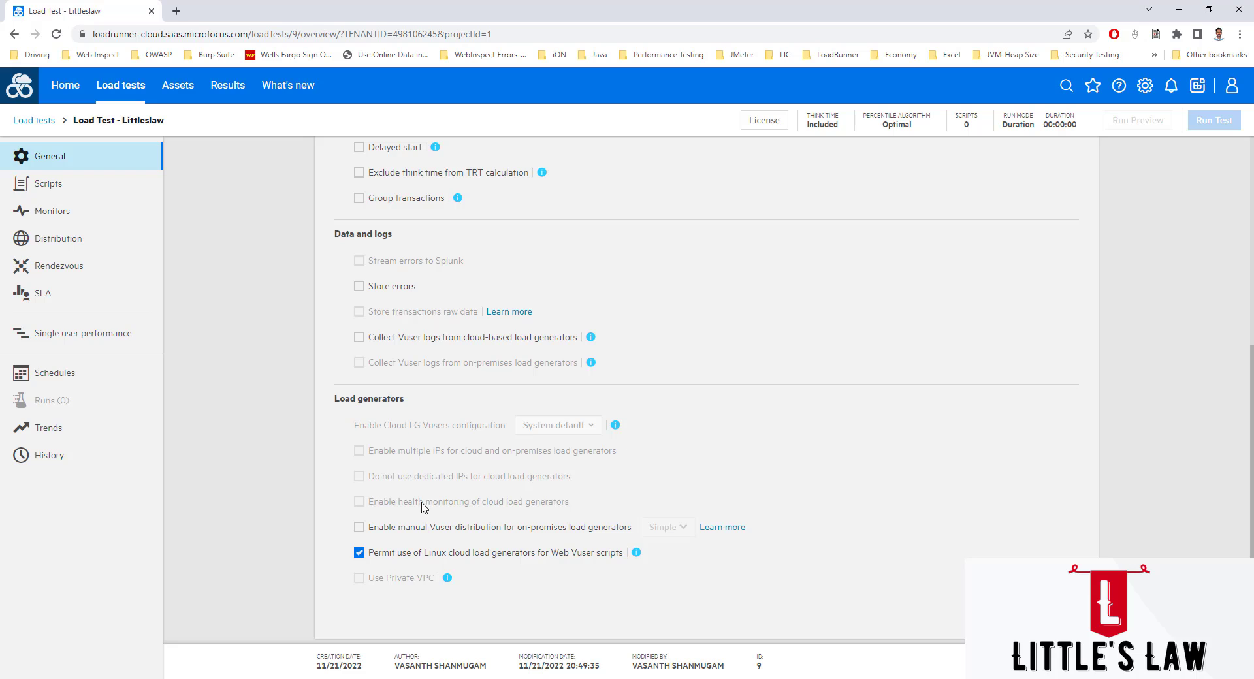
Add the ChangeCase and ChangeCase (1) scripts from the assets to the load test
{"action": "left_click", "coordinate": [54, 192]}
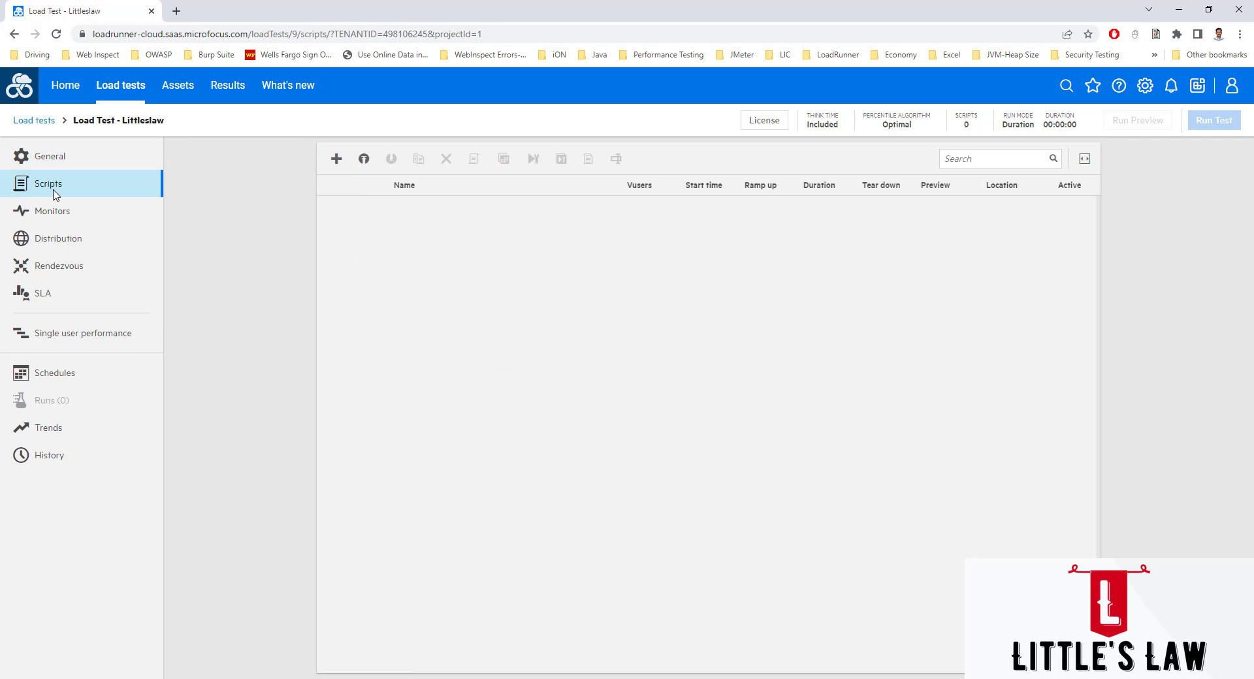
{"action": "left_click", "coordinate": [337, 160]}
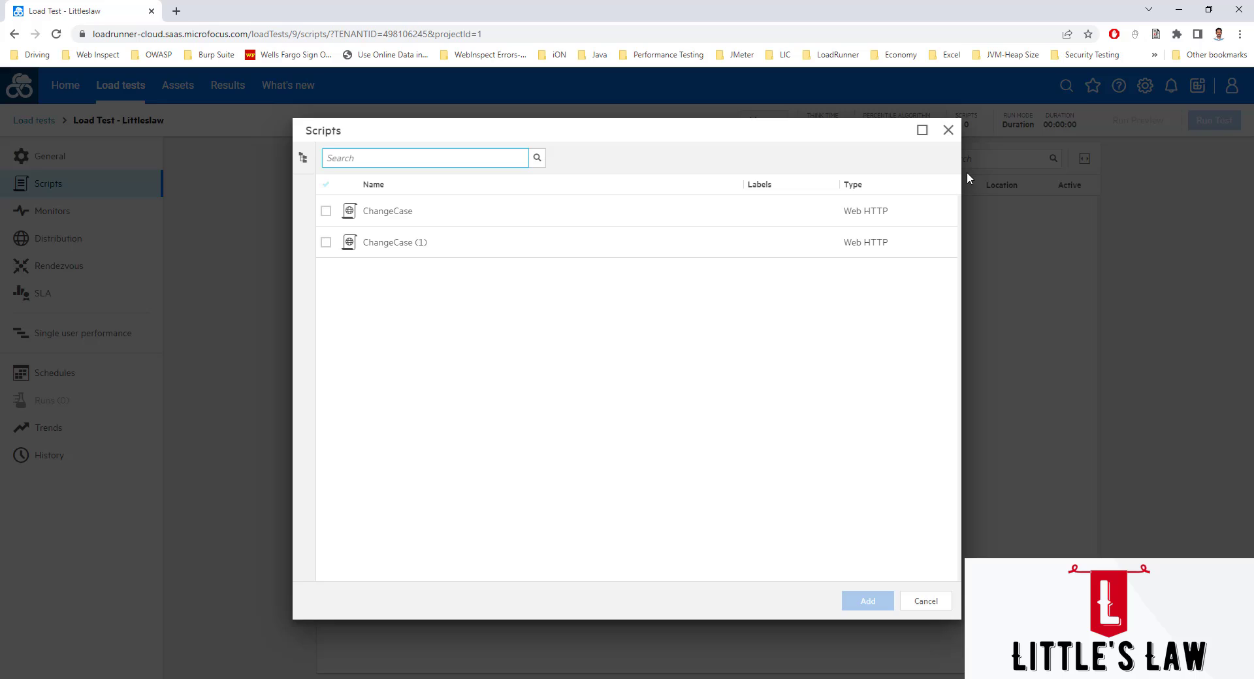
{"action": "left_click", "coordinate": [949, 130]}
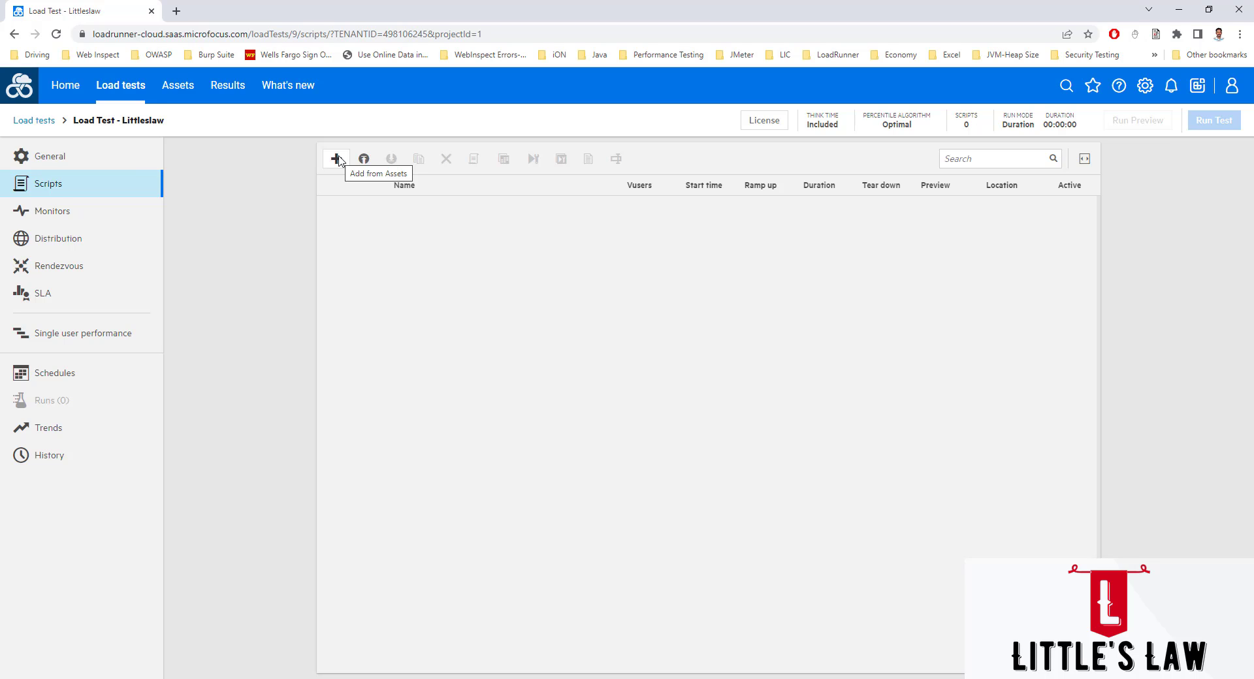
{"action": "left_click", "coordinate": [336, 160]}
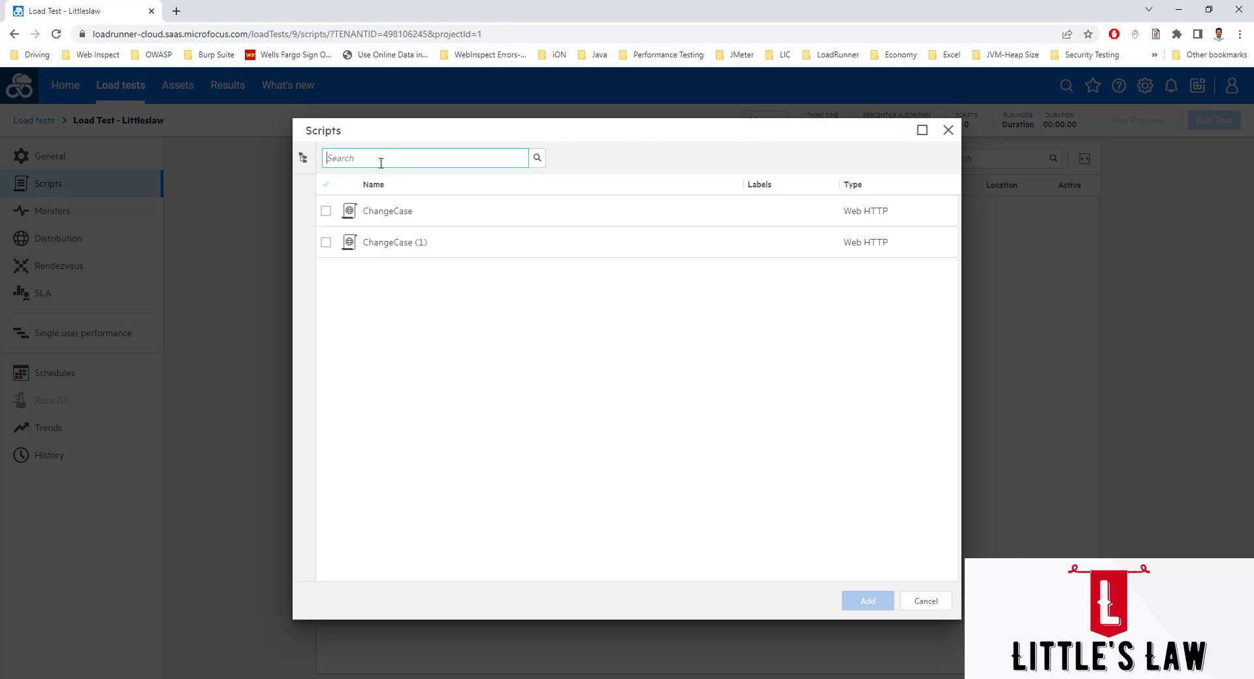
{"action": "left_click", "coordinate": [326, 211]}
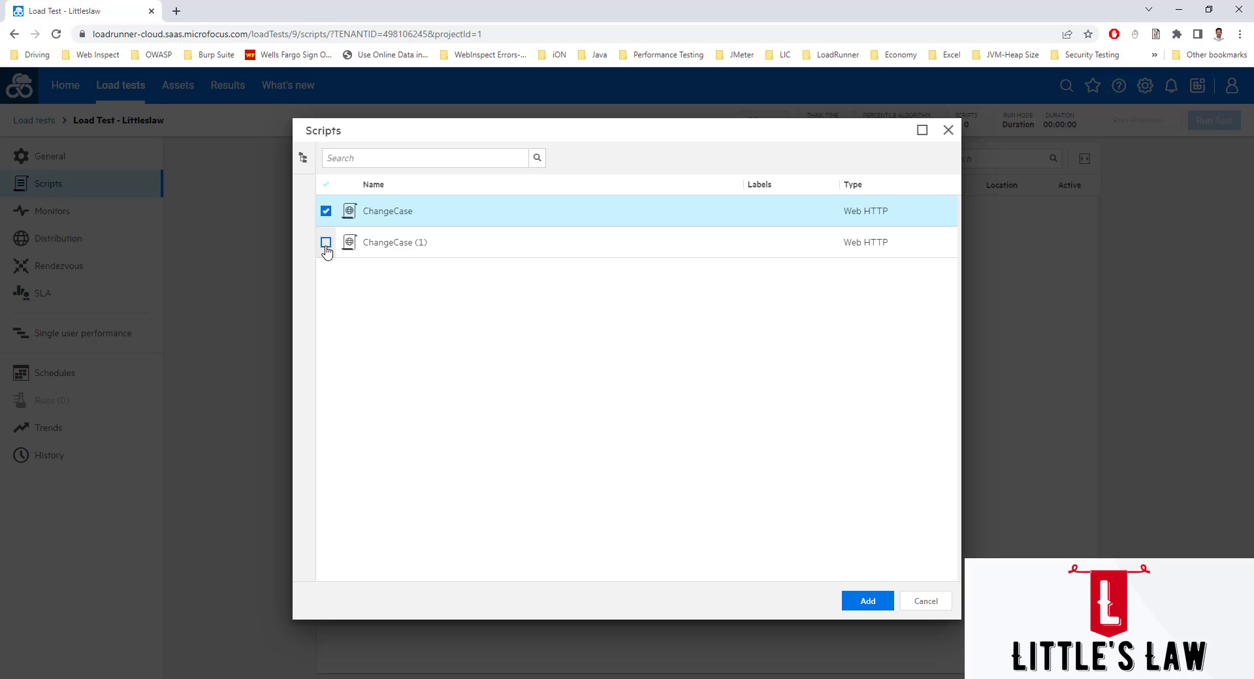
{"action": "left_click", "coordinate": [326, 242]}
{"action": "left_click", "coordinate": [868, 601]}
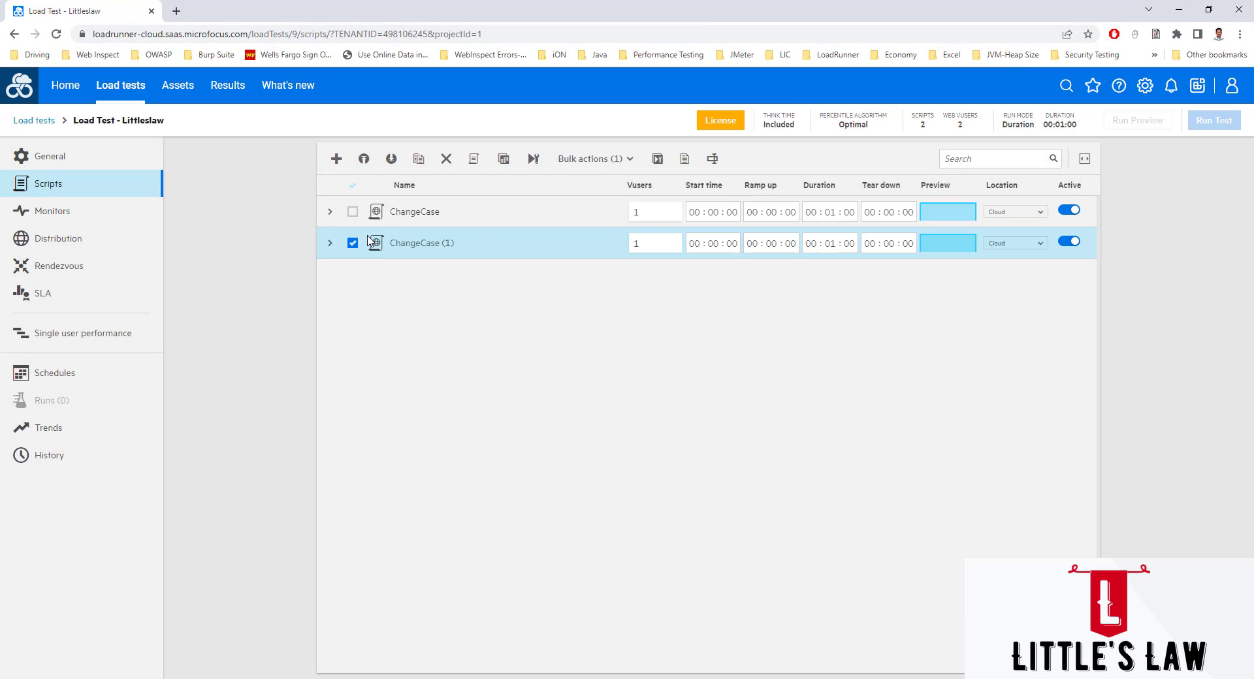
Add ChangeCase and ChangeCase (1) a second time so the test has two entries of each script
{"action": "left_click", "coordinate": [337, 158]}
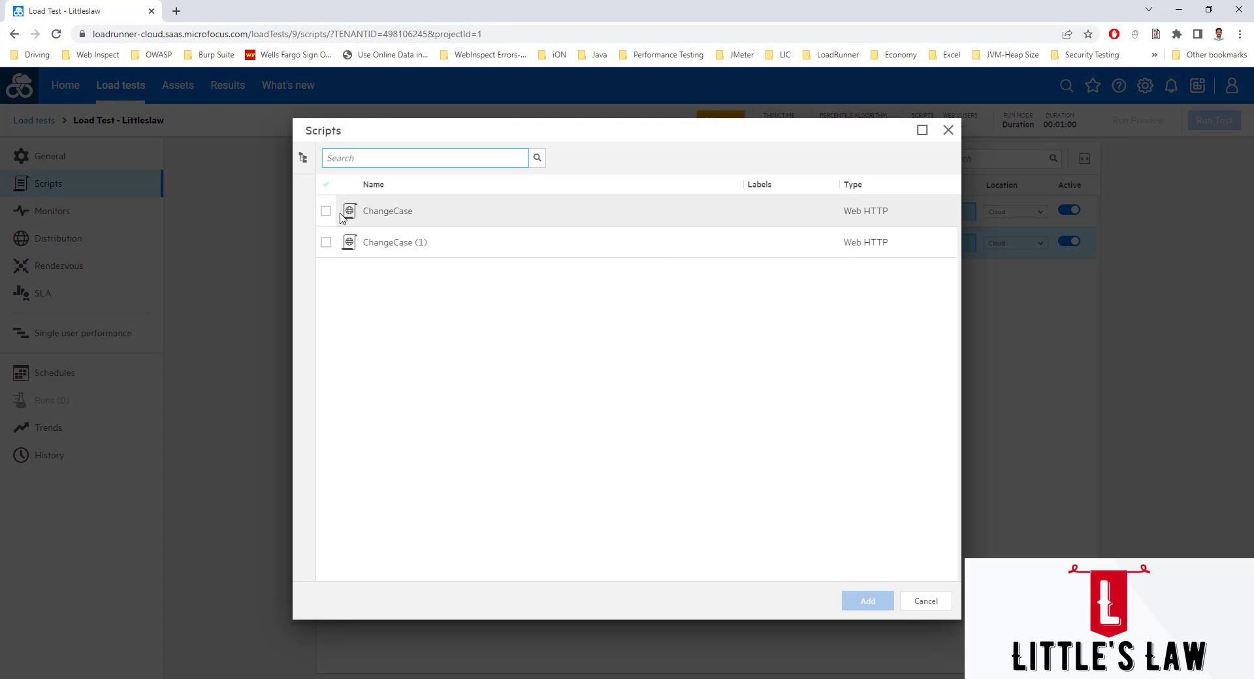
{"action": "left_click", "coordinate": [326, 211]}
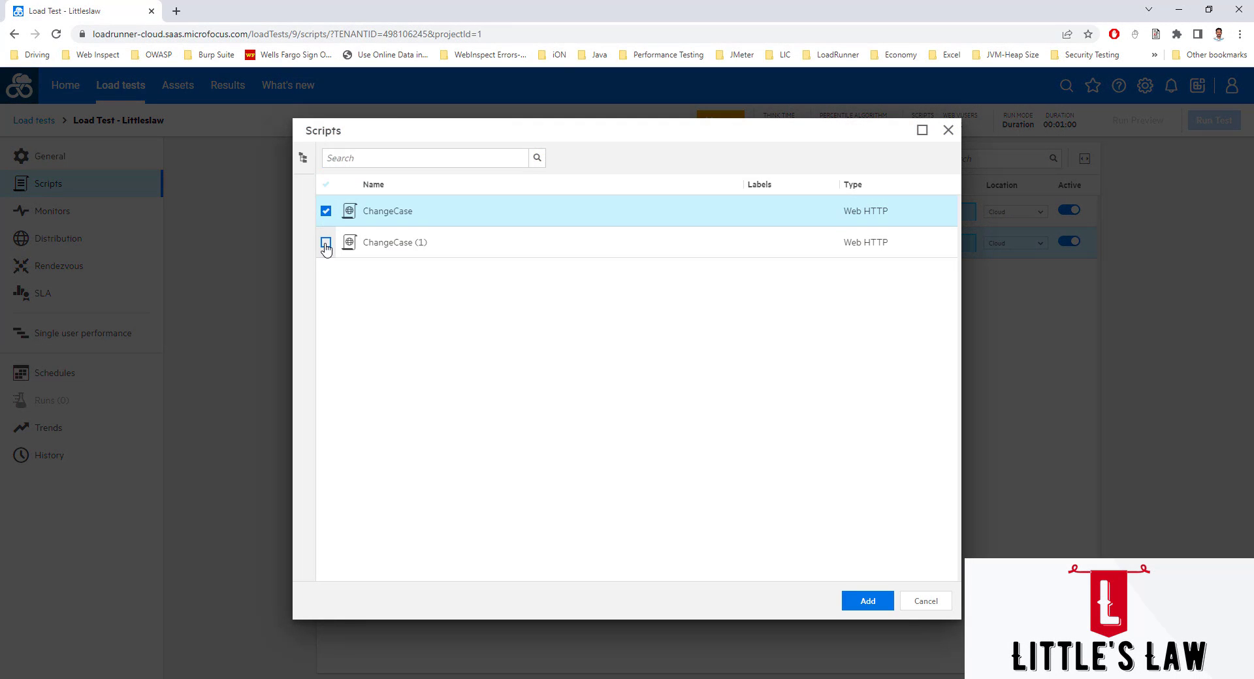
{"action": "left_click", "coordinate": [326, 242]}
{"action": "left_click", "coordinate": [866, 602]}
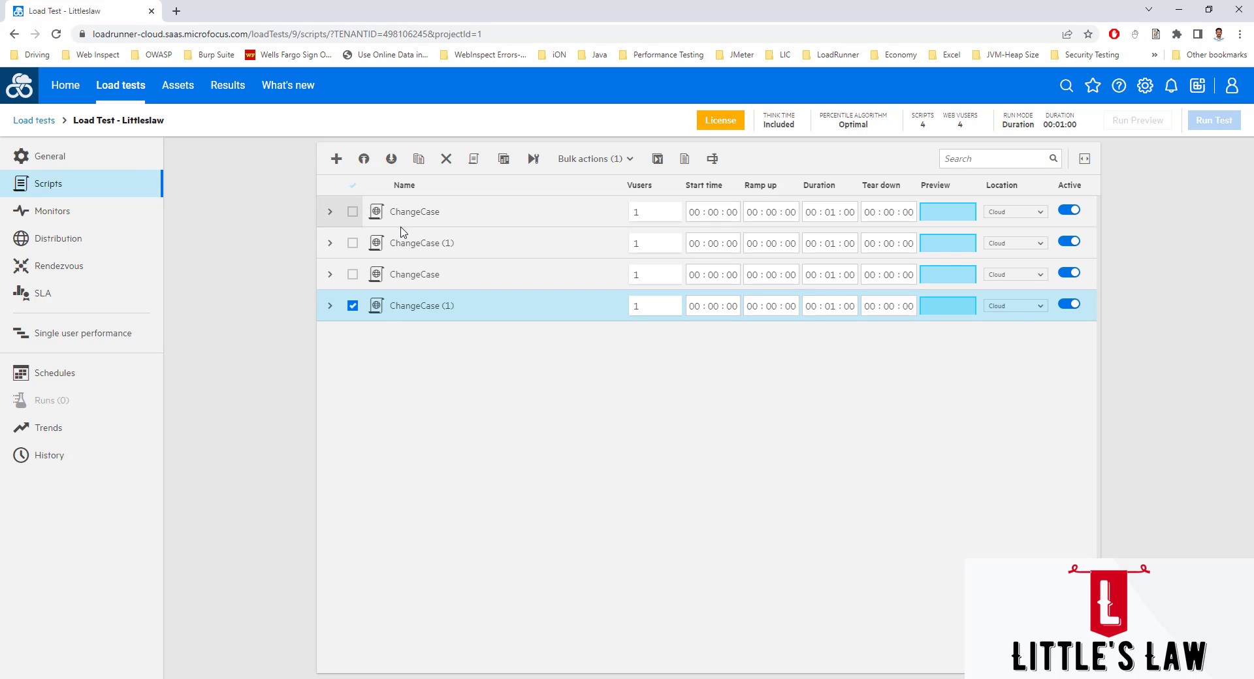
Set the Vusers of all four scripts to 25 each
{"action": "left_click", "coordinate": [653, 212]}
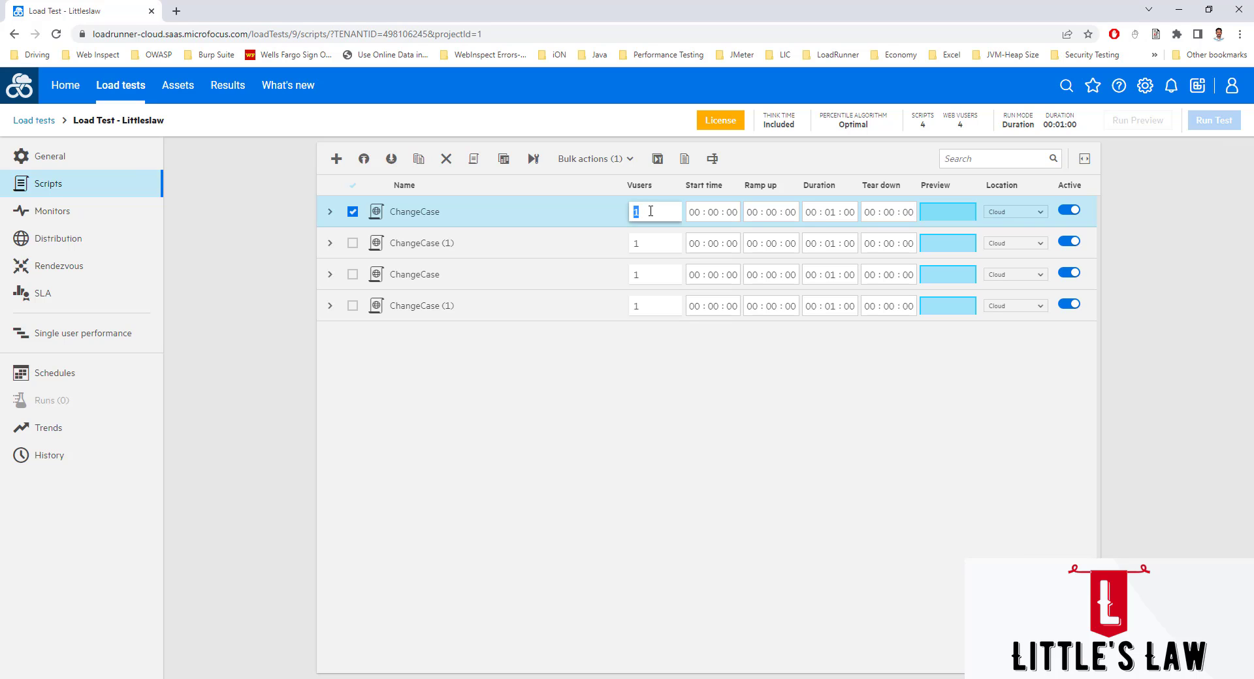
{"action": "type", "text": "25"}
{"action": "left_click", "coordinate": [640, 244]}
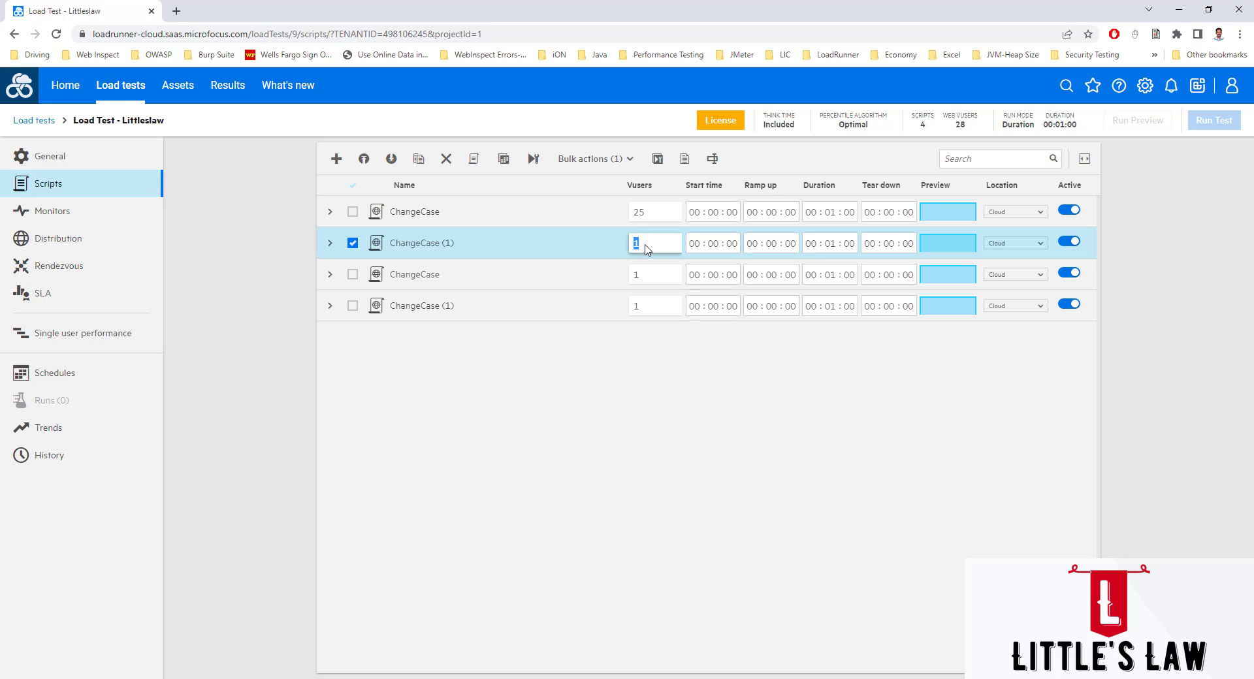
{"action": "type", "text": "25"}
{"action": "left_click", "coordinate": [643, 274]}
{"action": "type", "text": "25"}
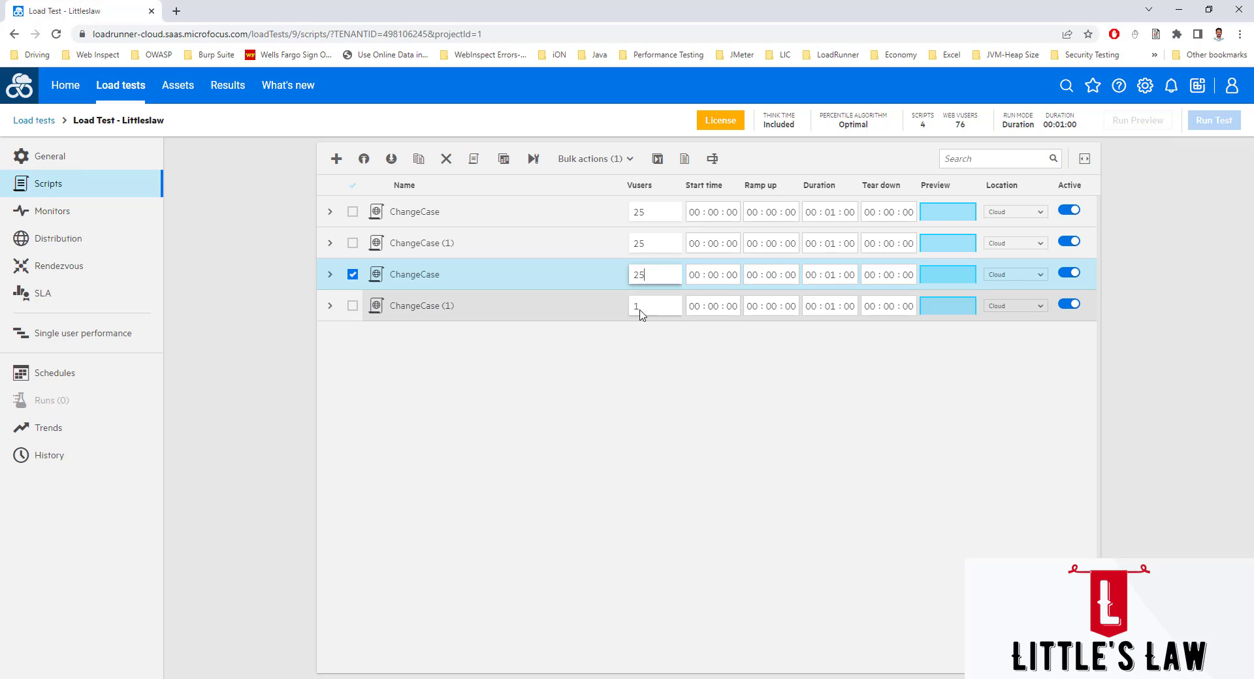
{"action": "left_click", "coordinate": [641, 313]}
{"action": "type", "text": "25"}
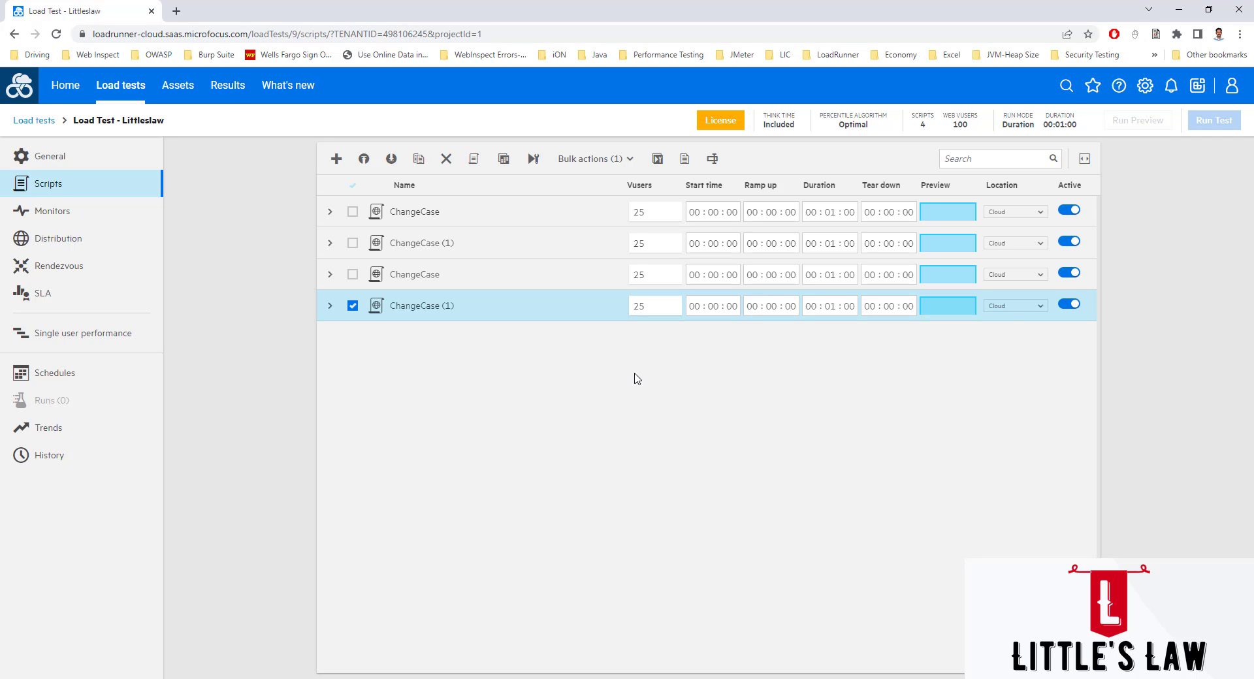
Expand the first ChangeCase script's schedule and set its ramp up to 00:05:00 and its duration to 01:00:00
{"action": "left_click", "coordinate": [331, 213]}
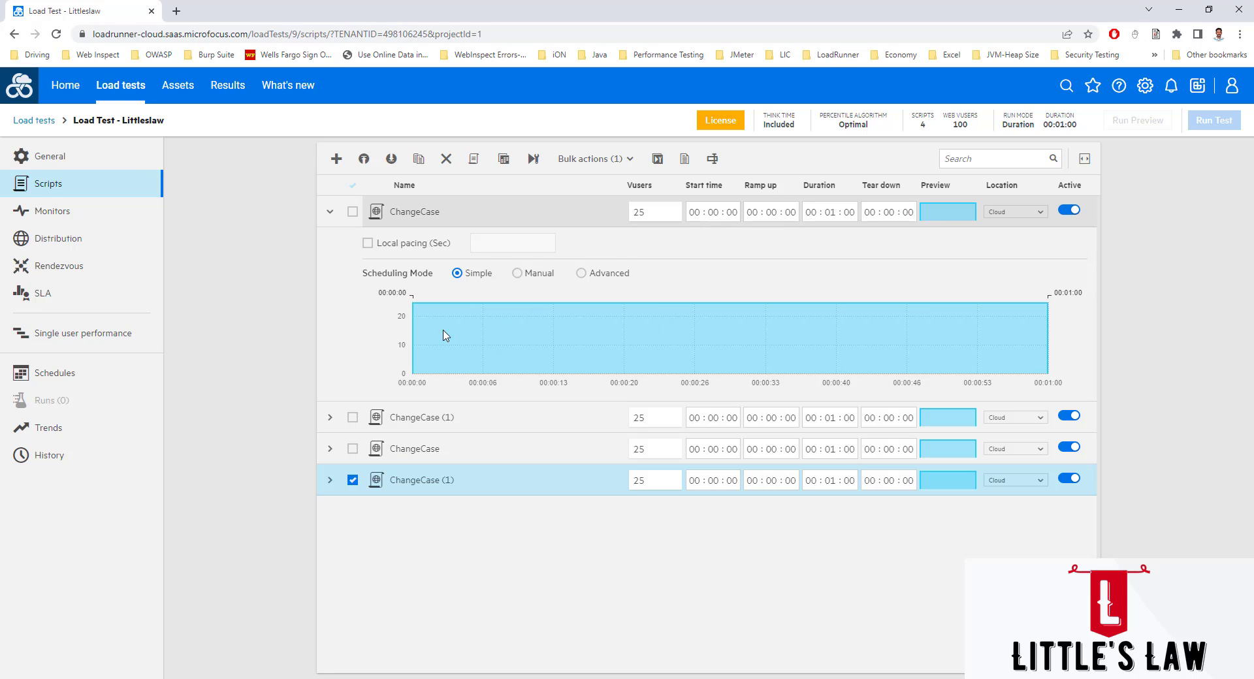
{"action": "left_click", "coordinate": [772, 213]}
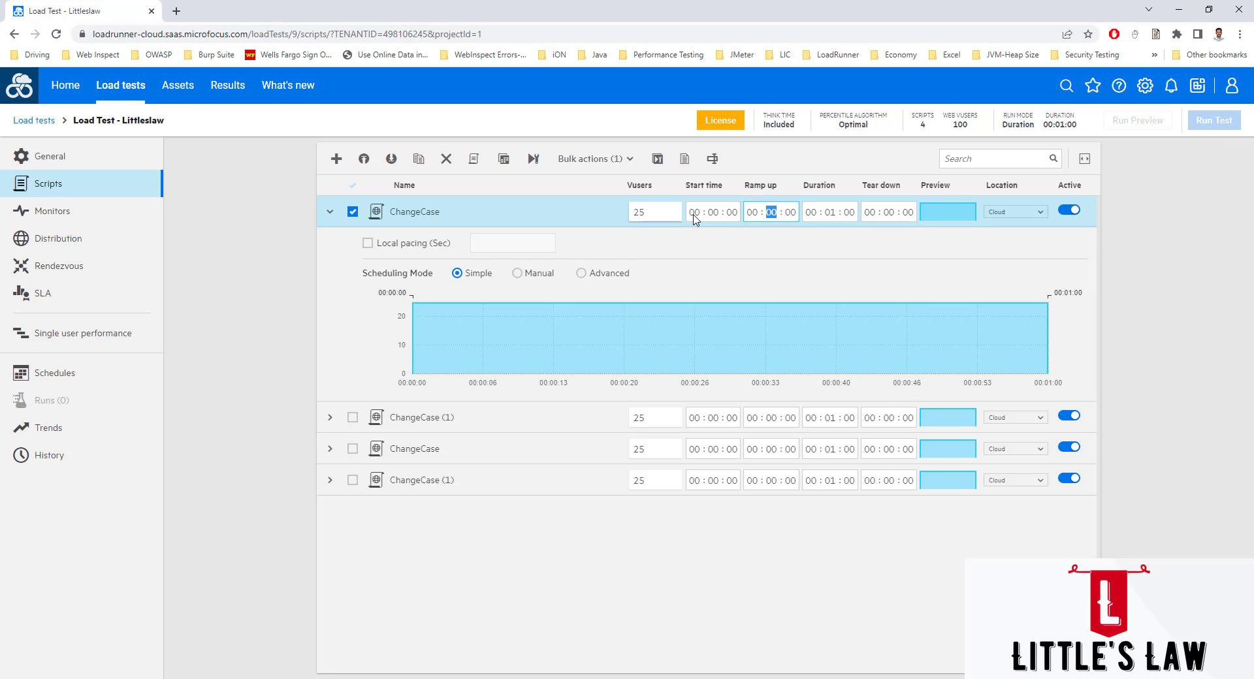
{"action": "type", "text": "05"}
{"action": "left_click", "coordinate": [810, 212]}
{"action": "type", "text": "01 : "}
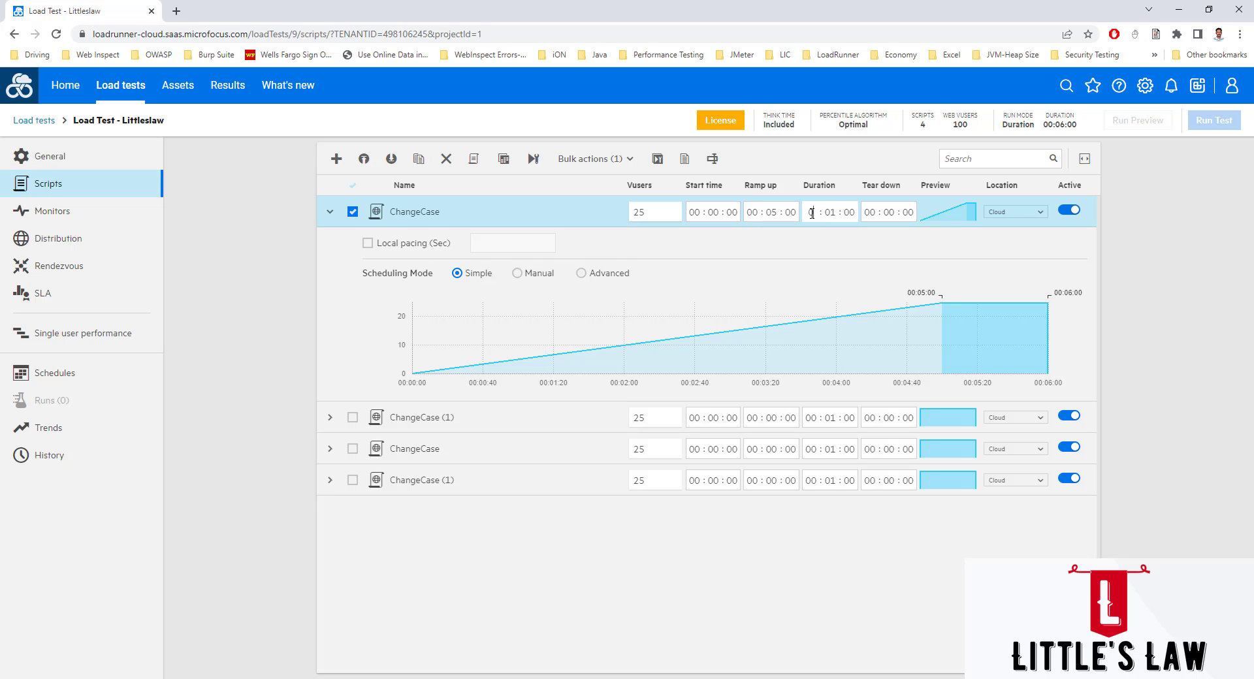
{"action": "type", "text": "00"}
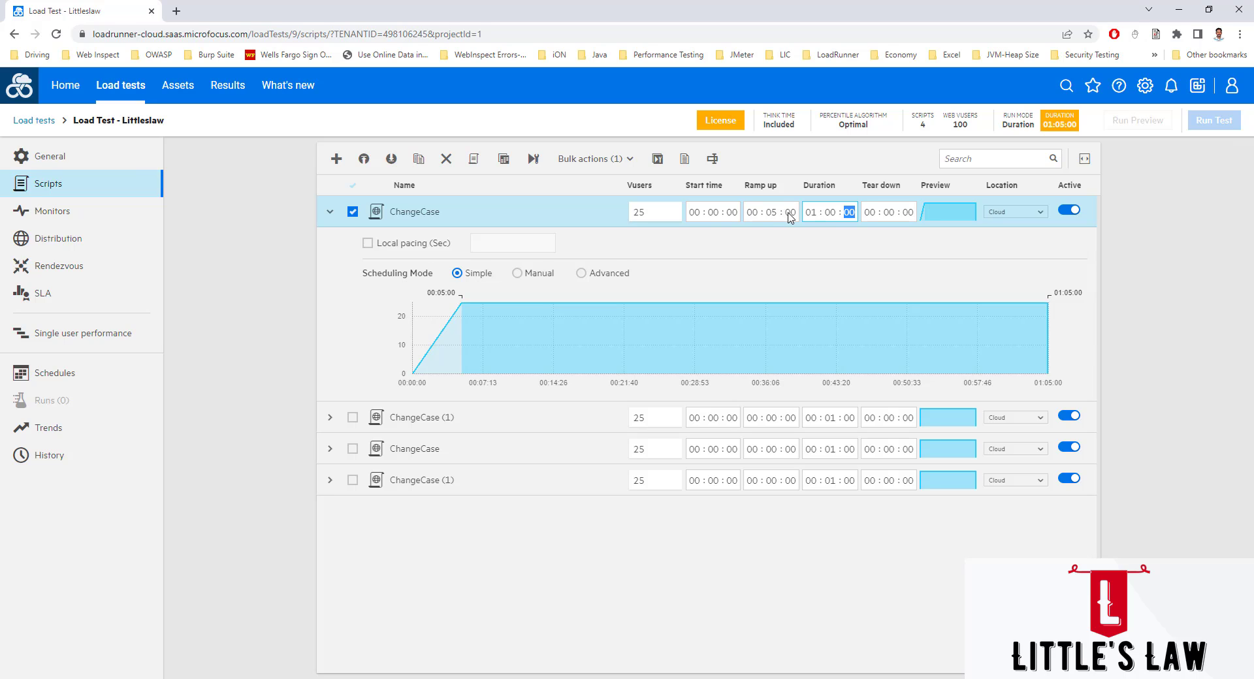
Set the first ChangeCase script's tear down to 00:05:00
{"action": "left_click", "coordinate": [787, 213]}
{"action": "left_click", "coordinate": [760, 211]}
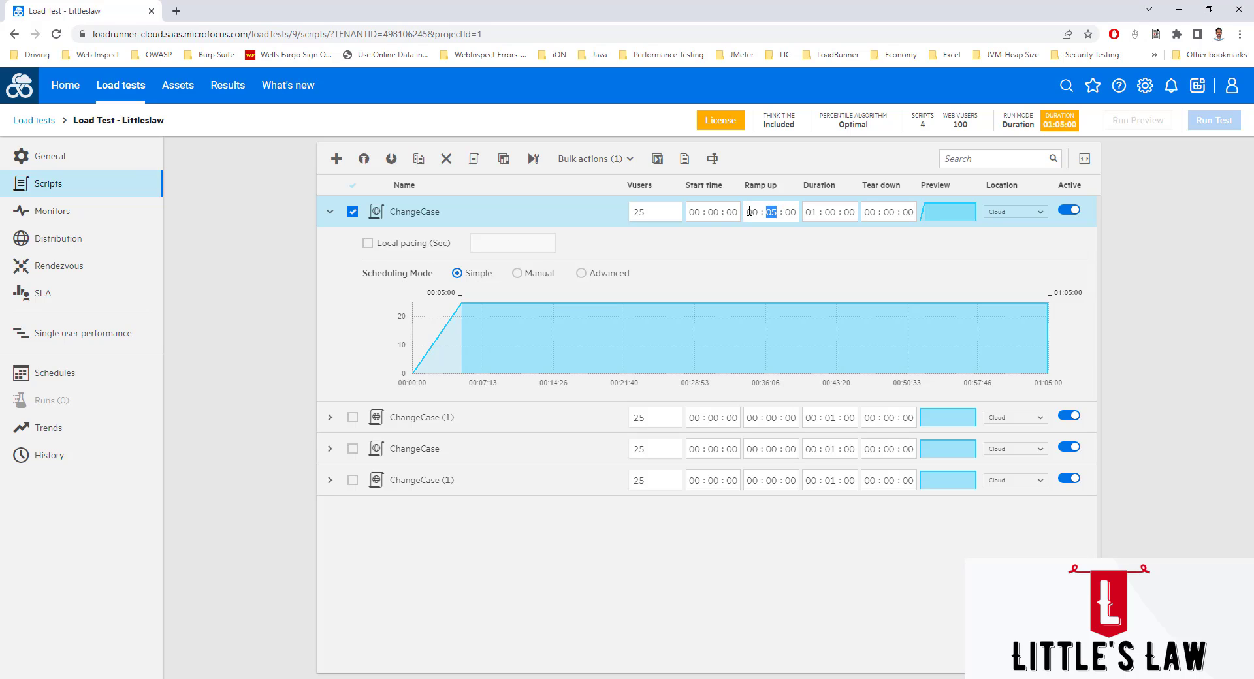
{"action": "left_click", "coordinate": [750, 211]}
{"action": "left_click", "coordinate": [771, 213]}
{"action": "left_click", "coordinate": [890, 213]}
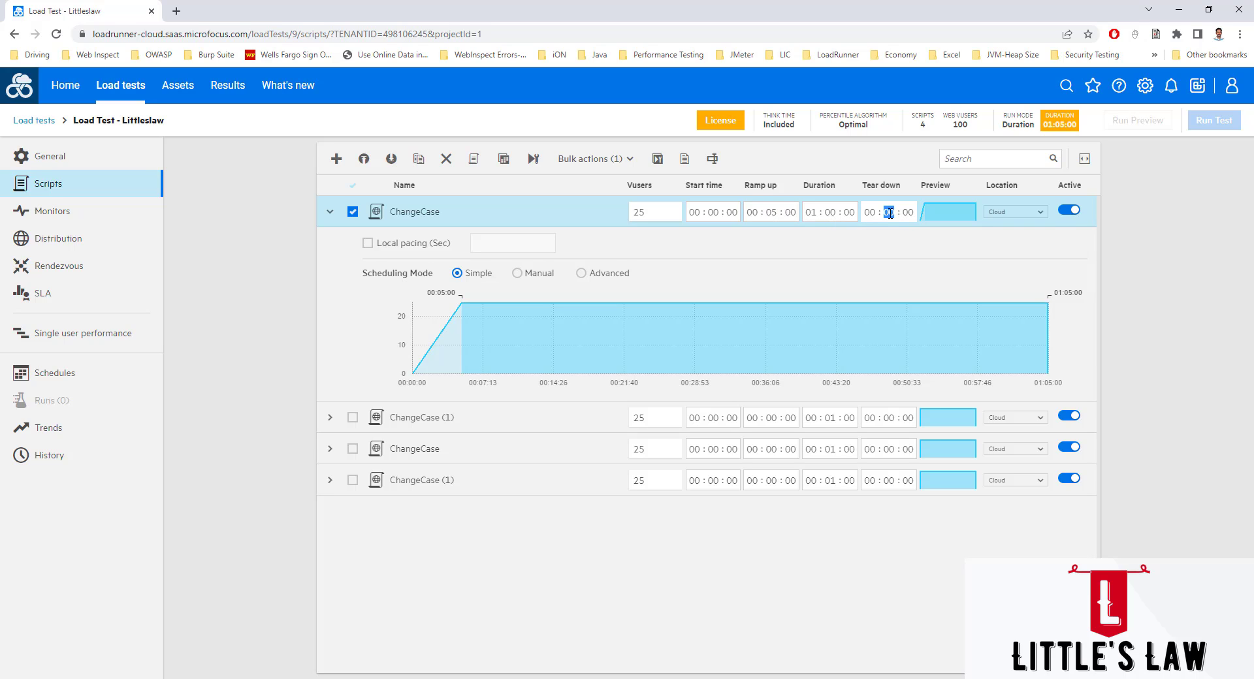
{"action": "type", "text": "05"}
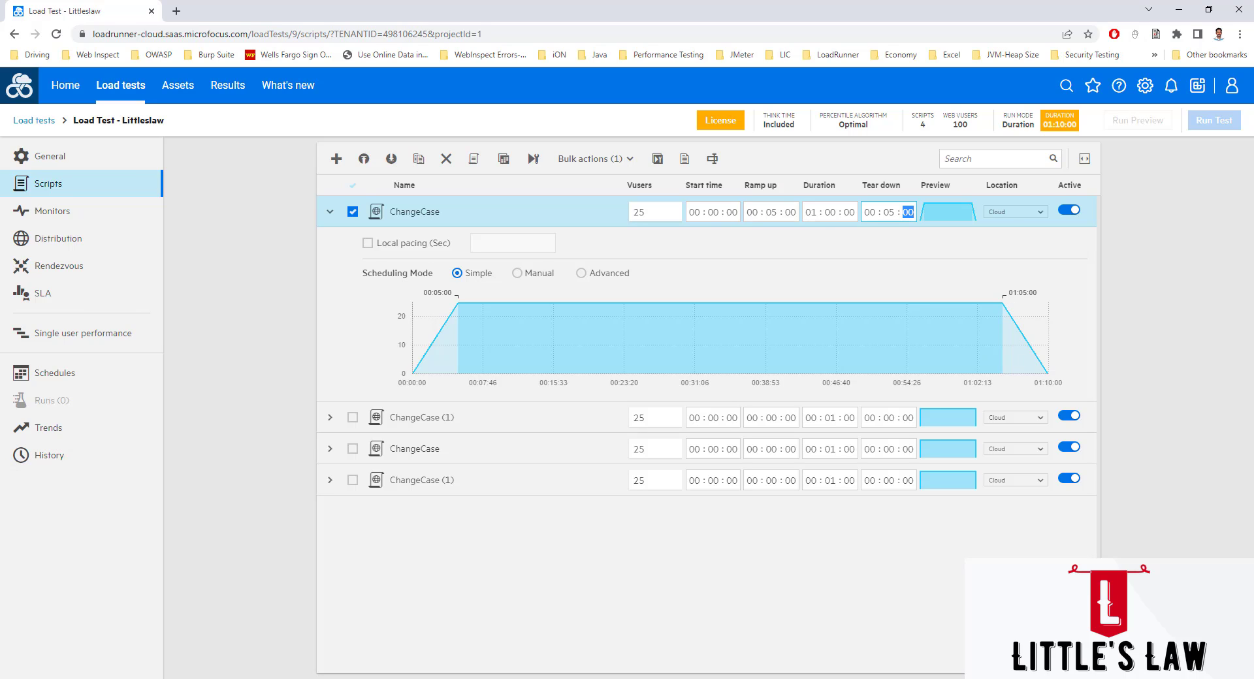
Expand the first ChangeCase (1) script's schedule and set its ramp up to 00:04:00, duration to 01:00:00 and tear down to 00:06:00
{"action": "left_click", "coordinate": [331, 422]}
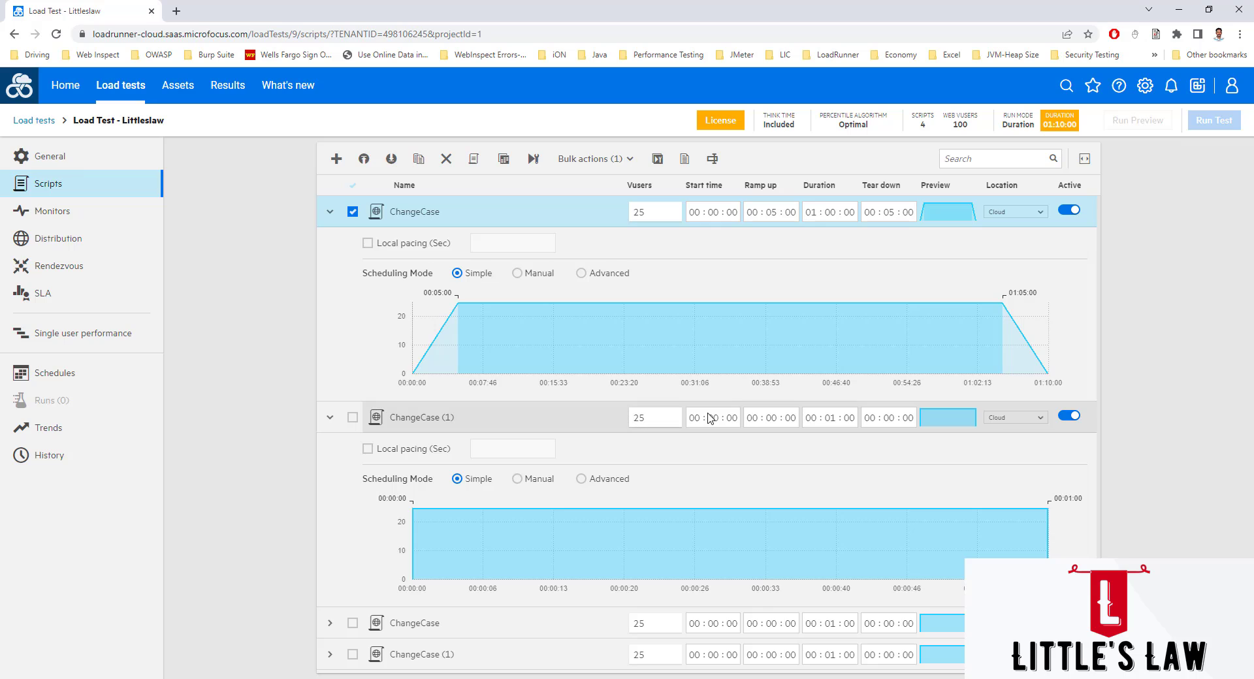
{"action": "left_click", "coordinate": [772, 419]}
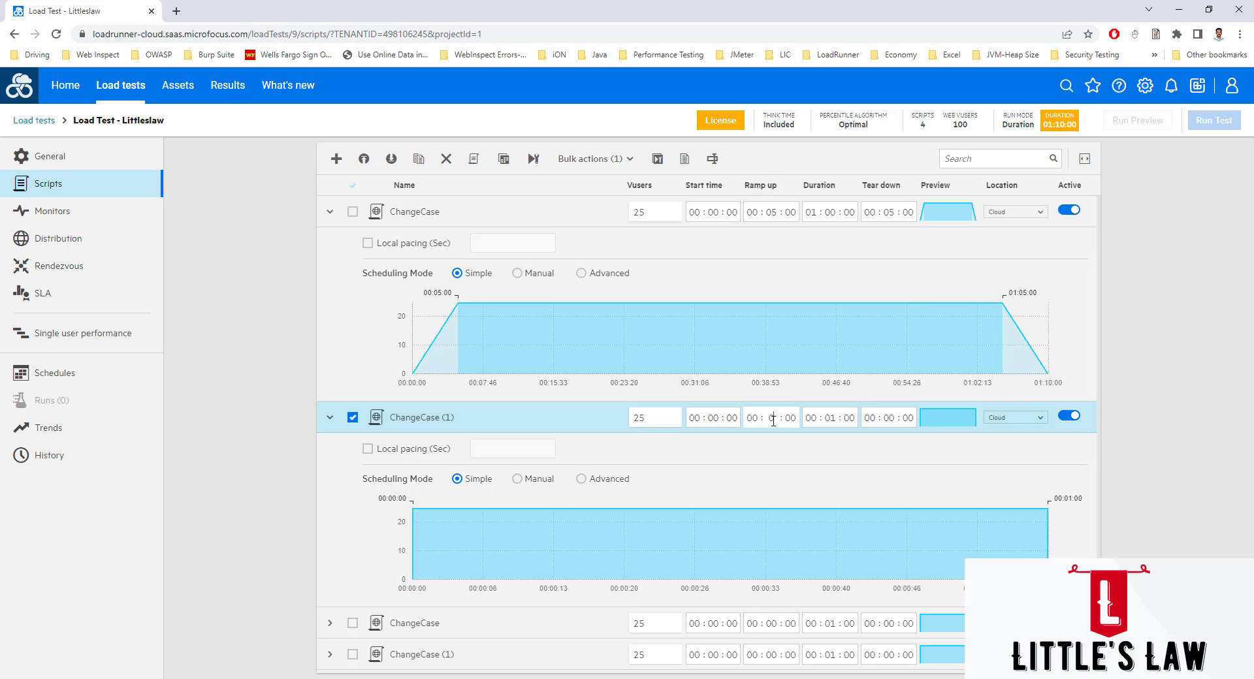
{"action": "type", "text": "04"}
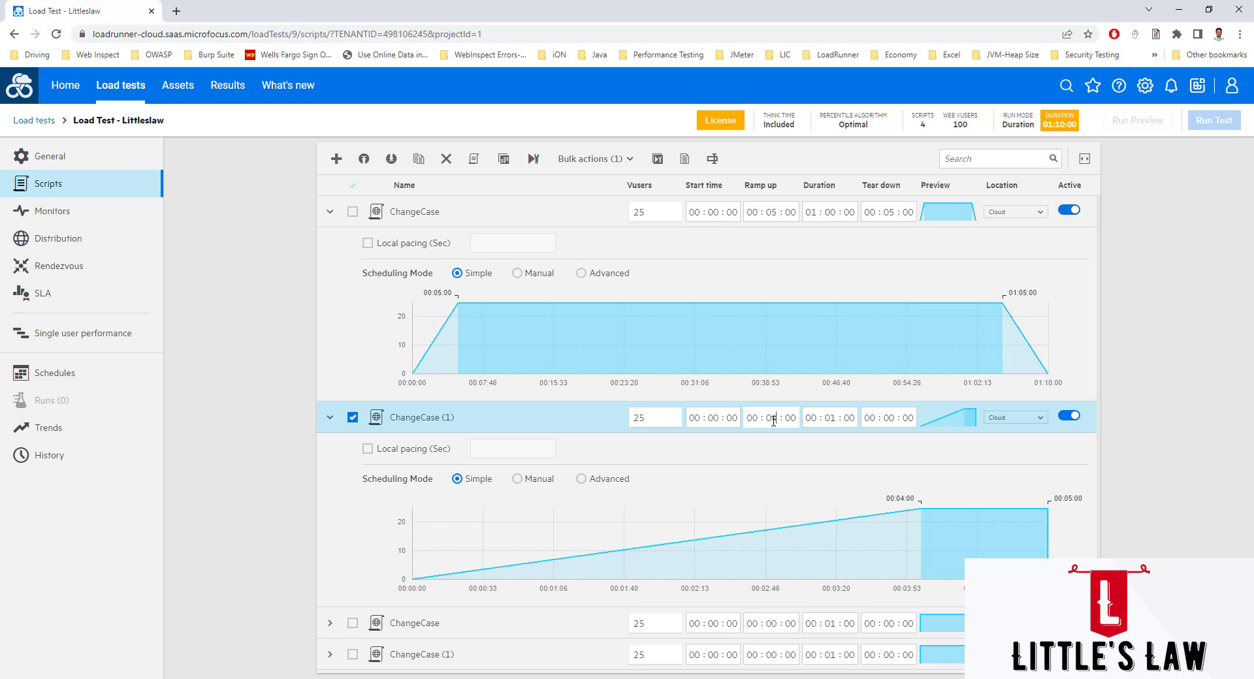
{"action": "left_click", "coordinate": [813, 419]}
{"action": "type", "text": "01 : 00"}
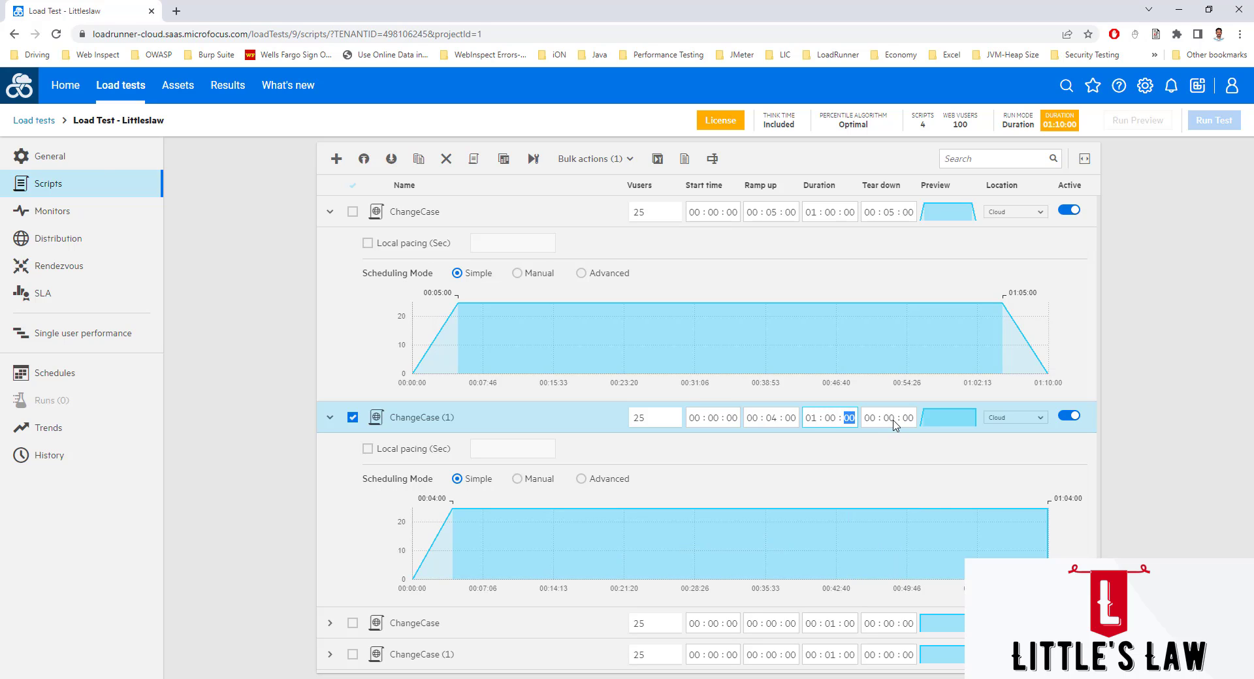
{"action": "left_click", "coordinate": [889, 421]}
{"action": "type", "text": "06"}
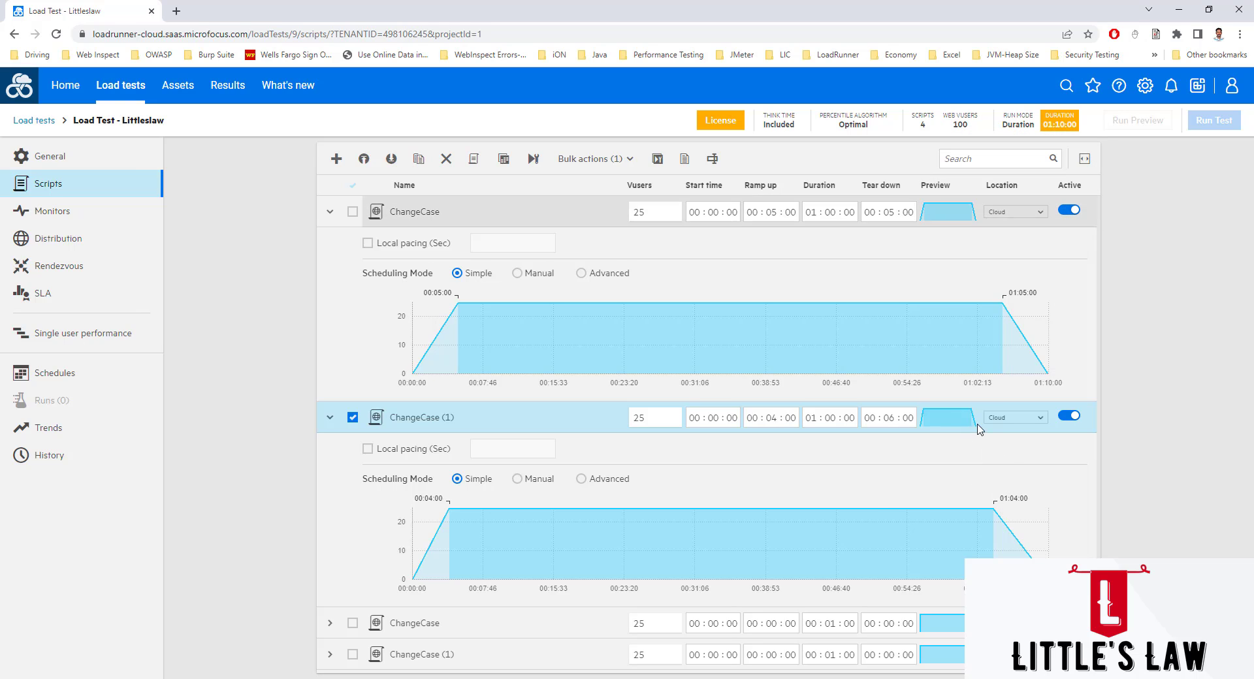
Try a 01:20:00 duration on the first ChangeCase (1) script, check the test's total duration, and return the script's duration to 01:00:00
{"action": "left_click", "coordinate": [829, 417]}
{"action": "type", "text": "10"}
{"action": "type", "text": "20"}
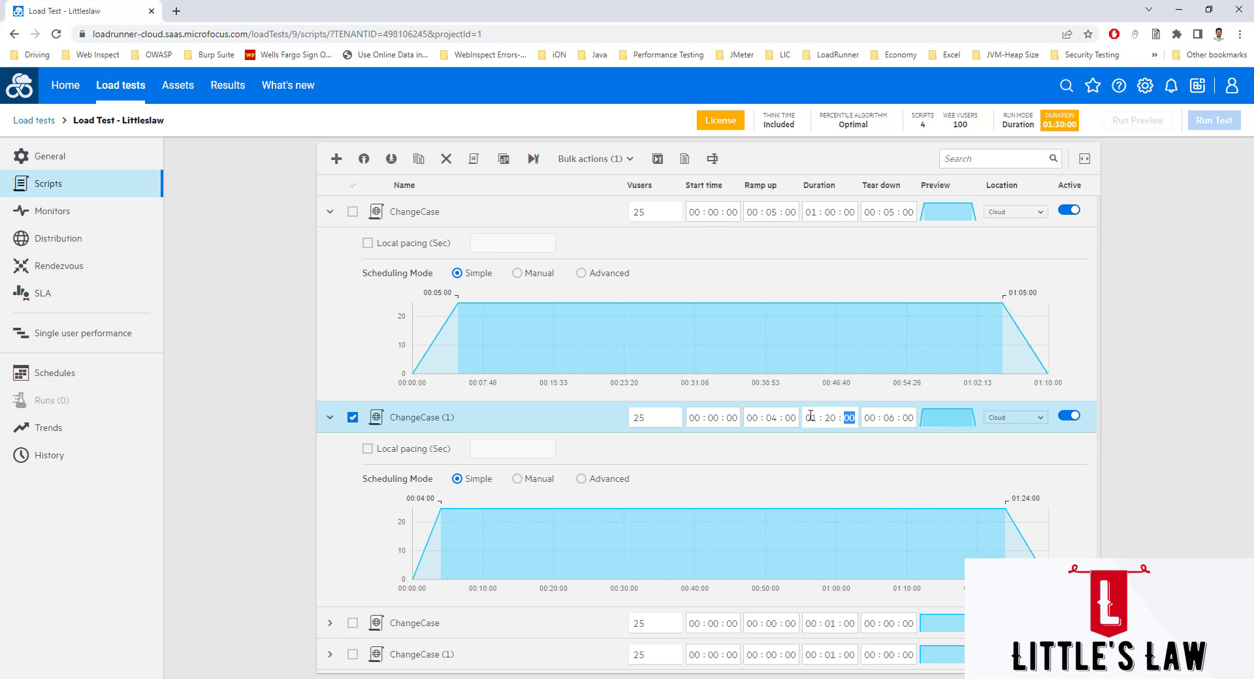
{"action": "mouse_move", "coordinate": [1054, 124]}
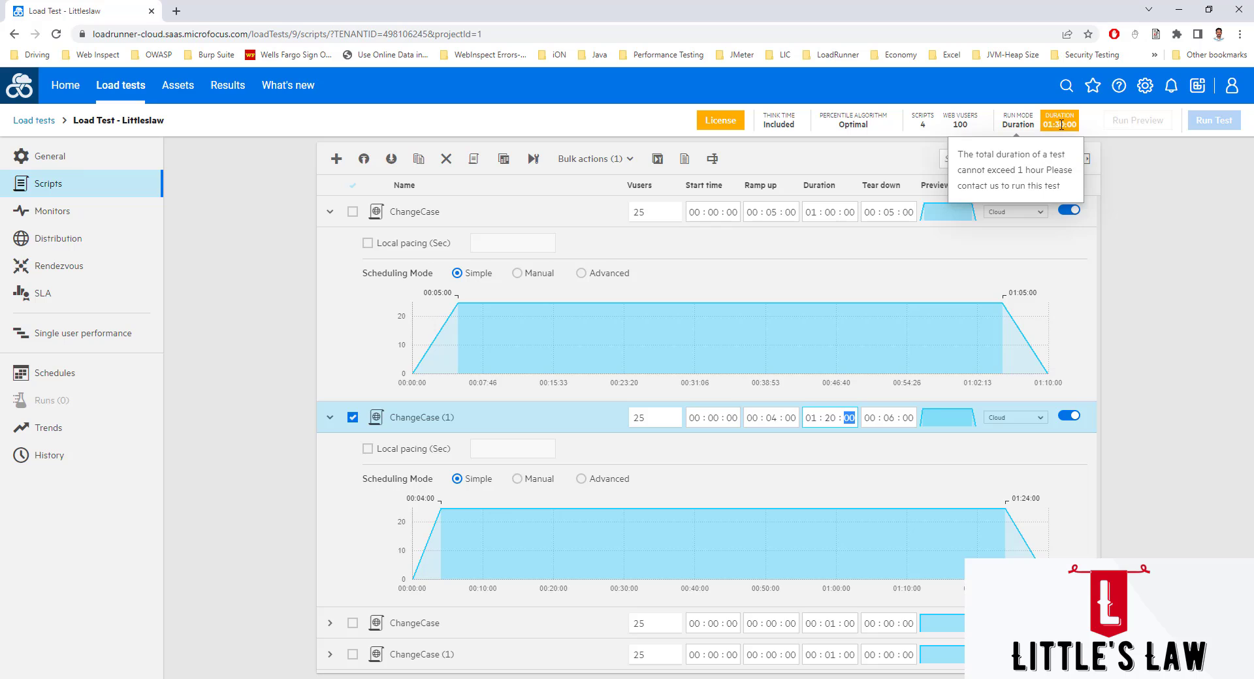
{"action": "left_click", "coordinate": [830, 418]}
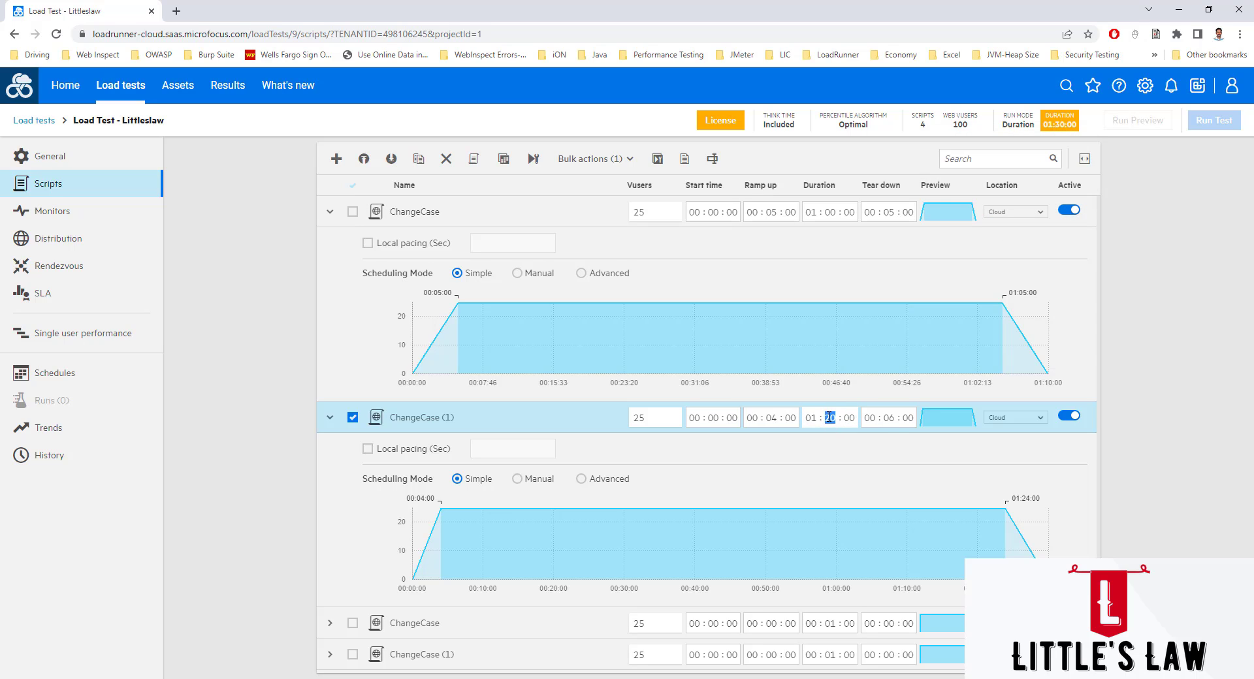
{"action": "type", "text": "00"}
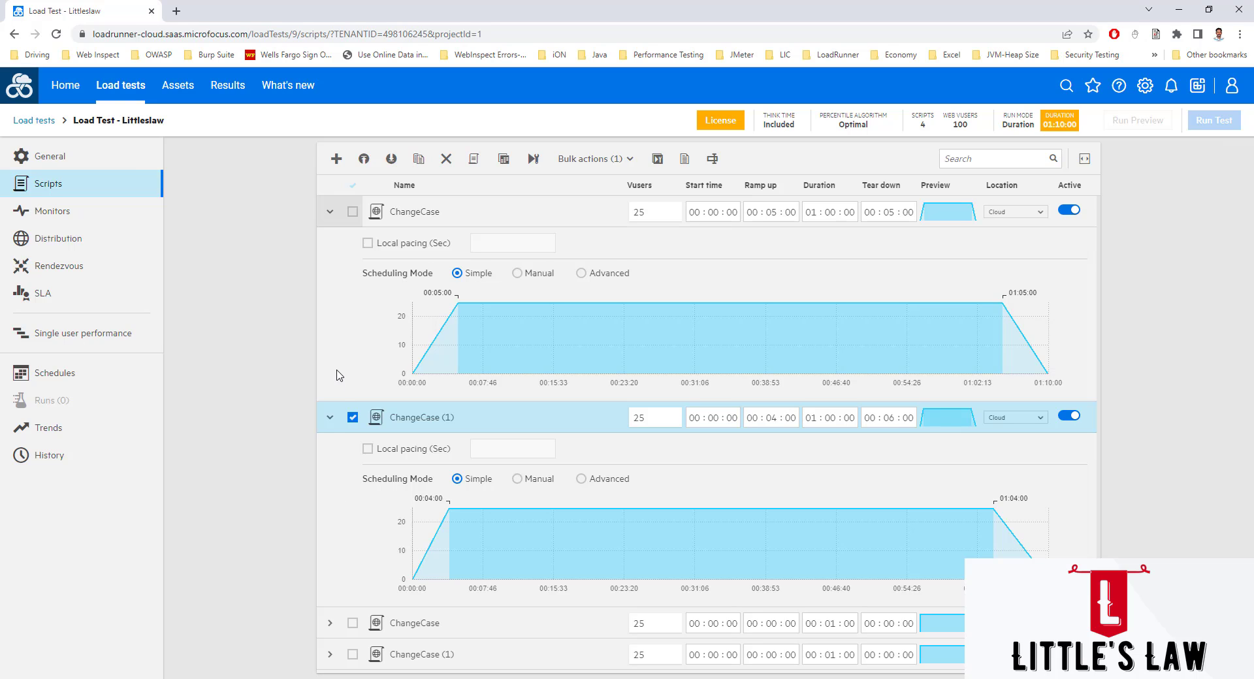
With the other schedules collapsed, set the second ChangeCase script's ramp up to 00:03:00, duration to 01:00:00 and tear down to 00:07:00
{"action": "left_click", "coordinate": [331, 418]}
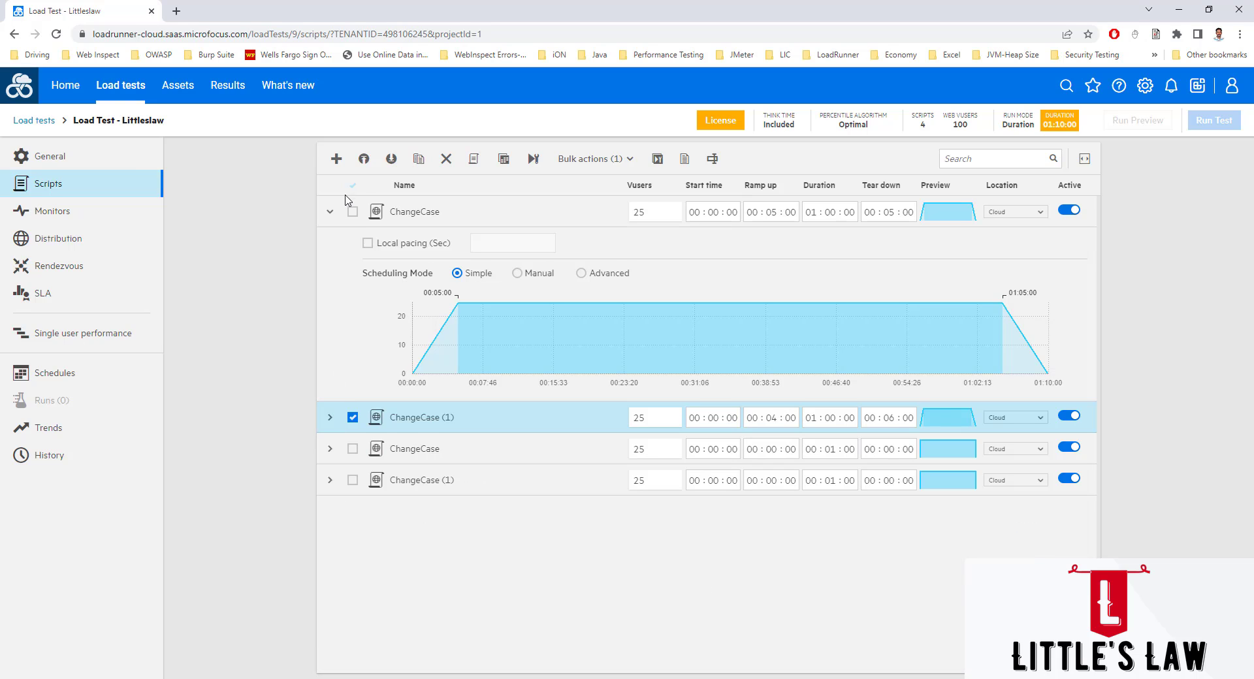
{"action": "left_click", "coordinate": [330, 211]}
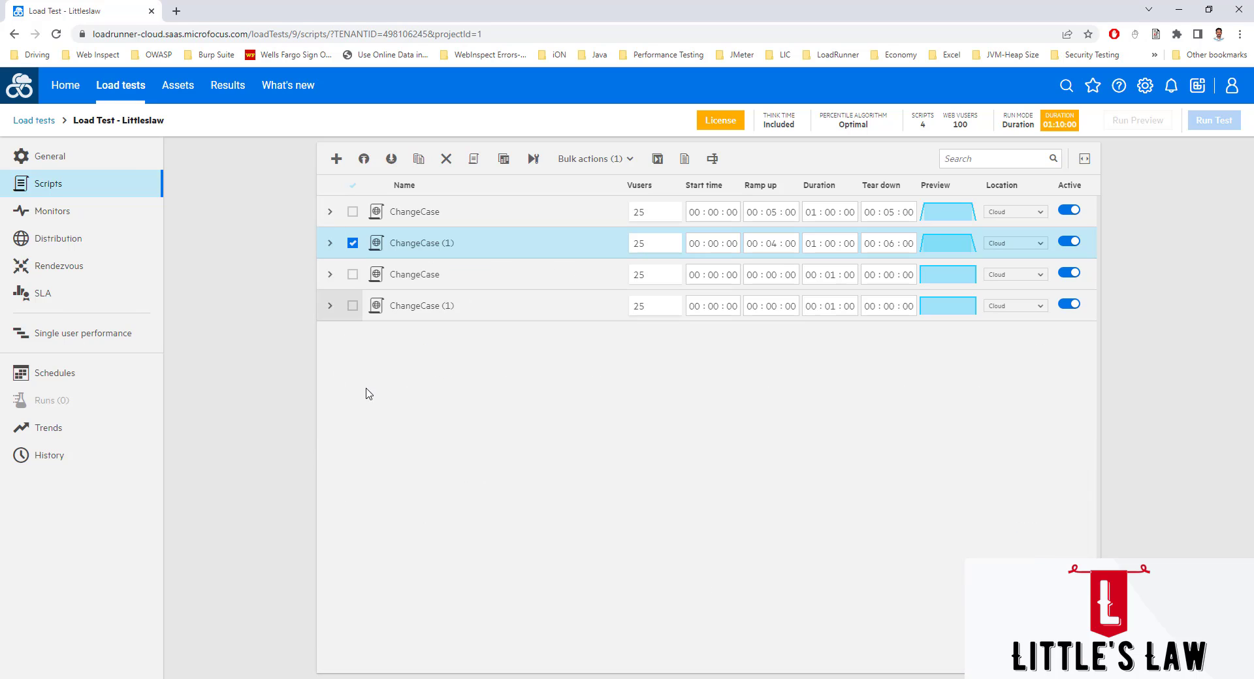
{"action": "left_click", "coordinate": [331, 275]}
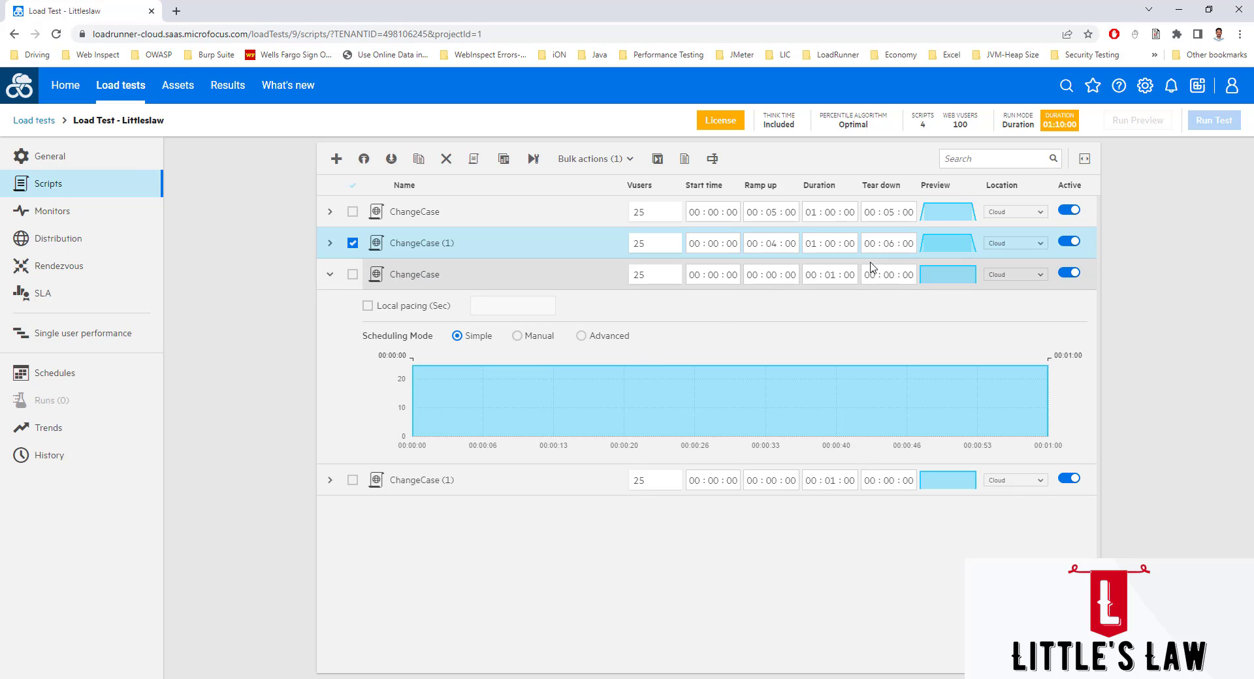
{"action": "left_click", "coordinate": [771, 275]}
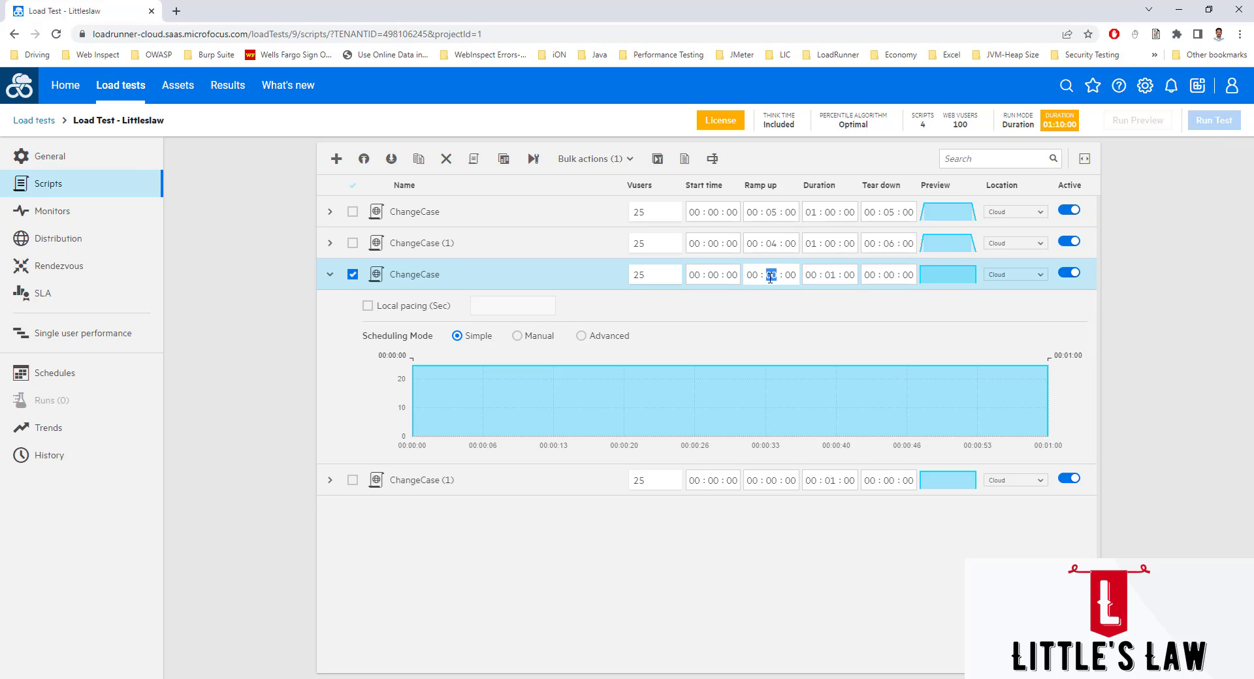
{"action": "type", "text": "03"}
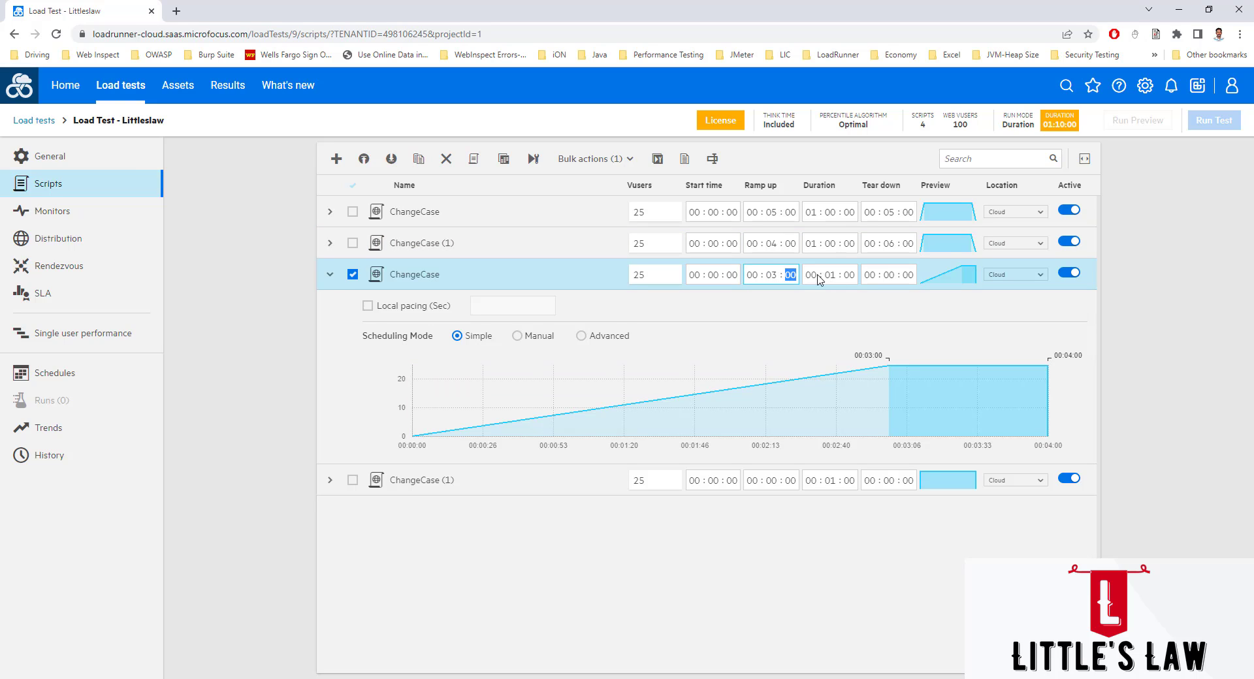
{"action": "left_click", "coordinate": [810, 275]}
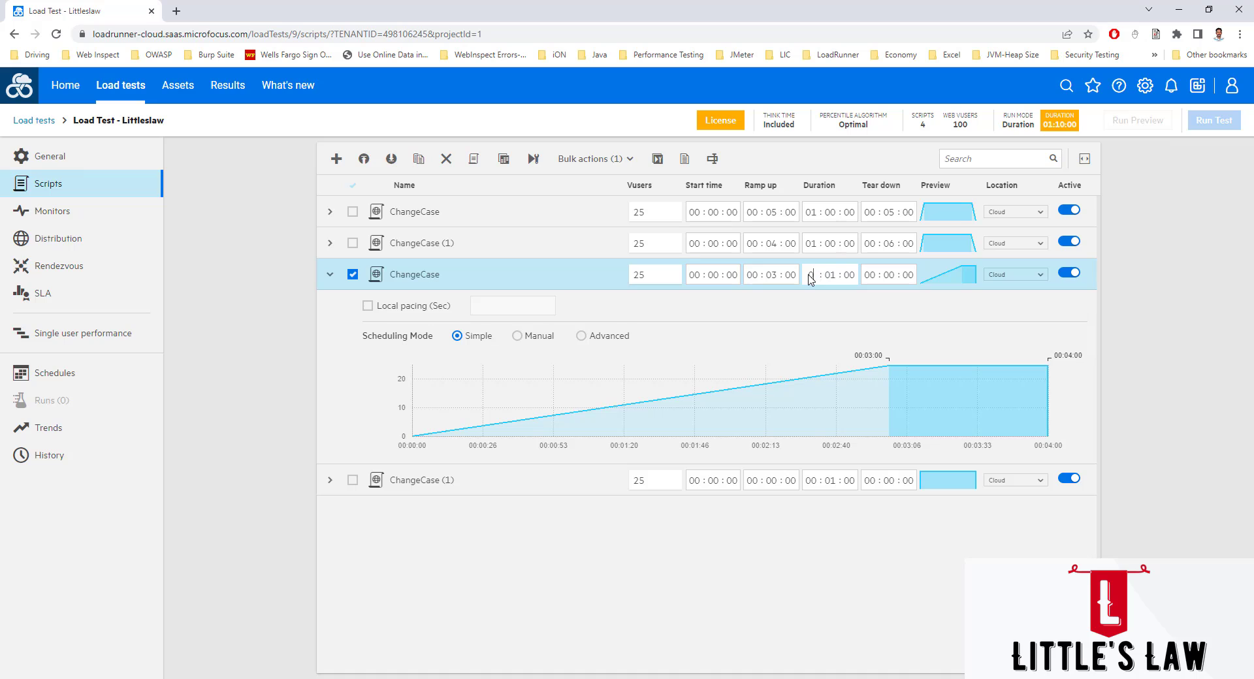
{"action": "type", "text": "0100"}
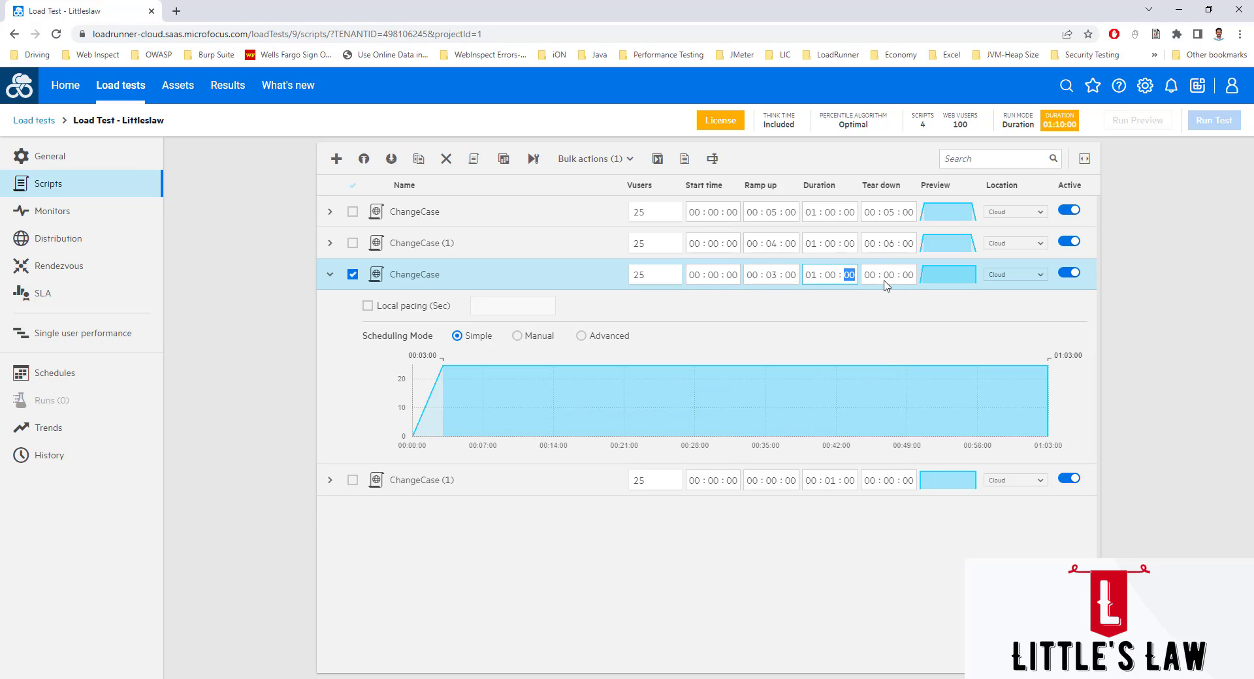
{"action": "left_click", "coordinate": [888, 275]}
{"action": "type", "text": "07"}
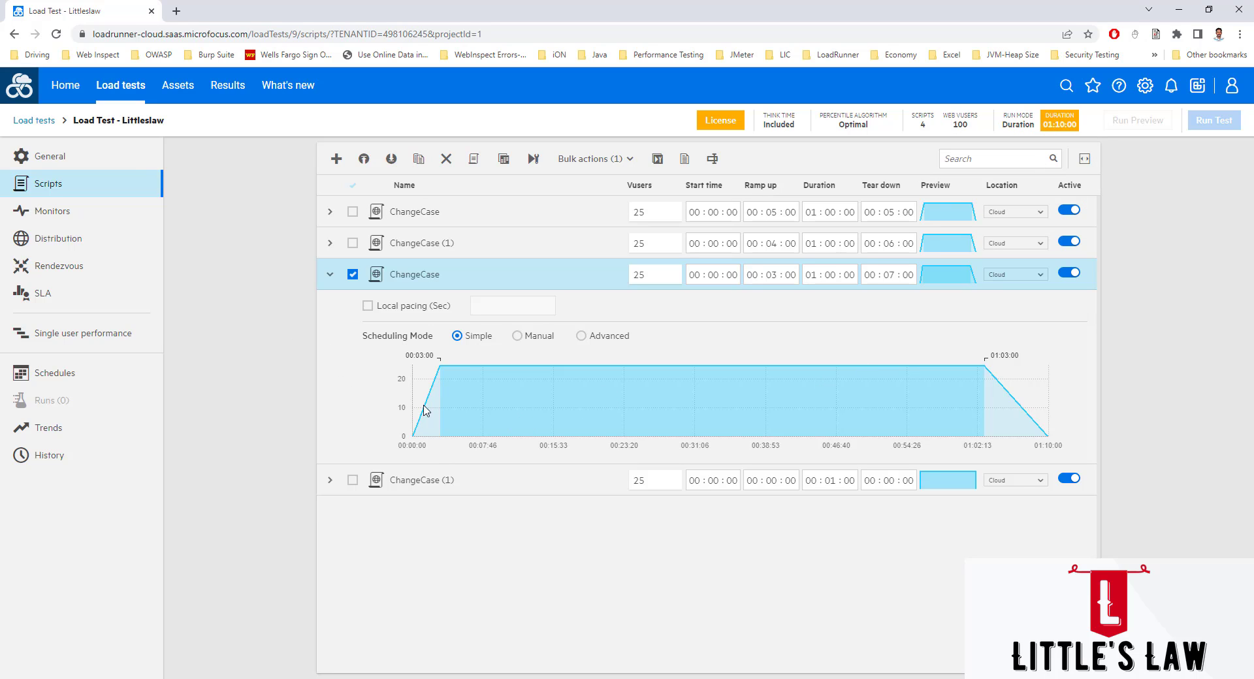
{"action": "left_click", "coordinate": [330, 274]}
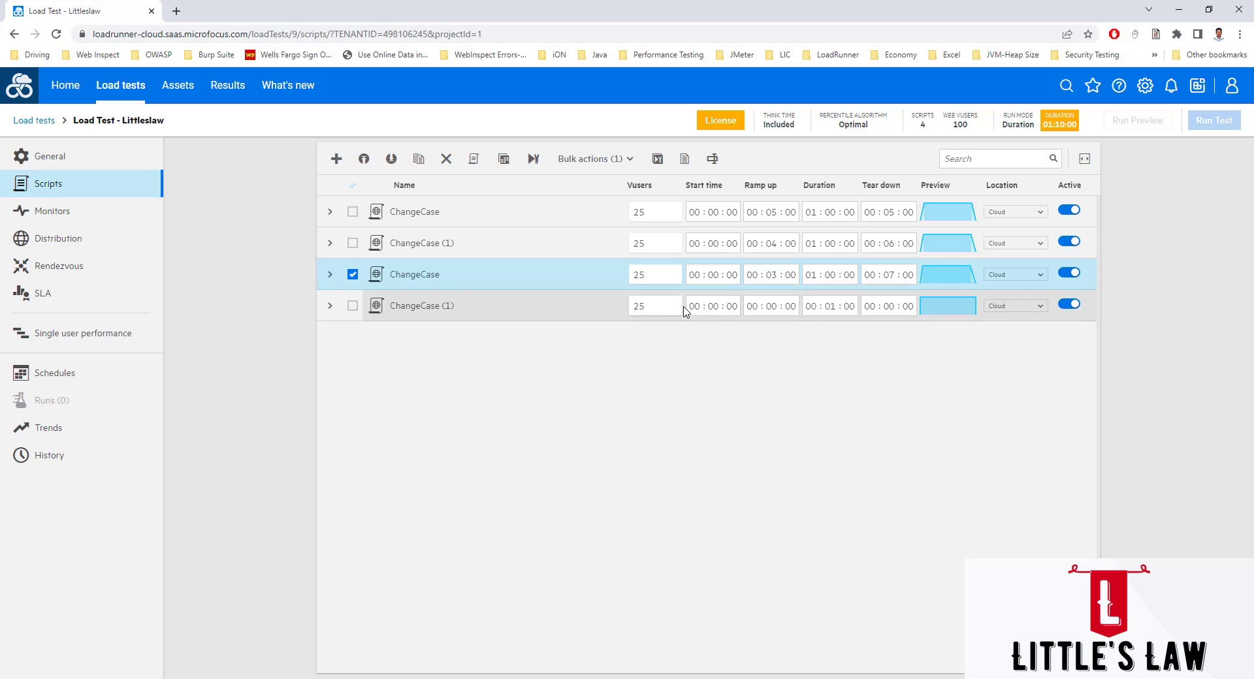
Set the second ChangeCase (1) script's ramp up to 00:08:00, duration to 01:00:00 and tear down to 00:02:00
{"action": "left_click", "coordinate": [713, 307]}
{"action": "left_click", "coordinate": [772, 307]}
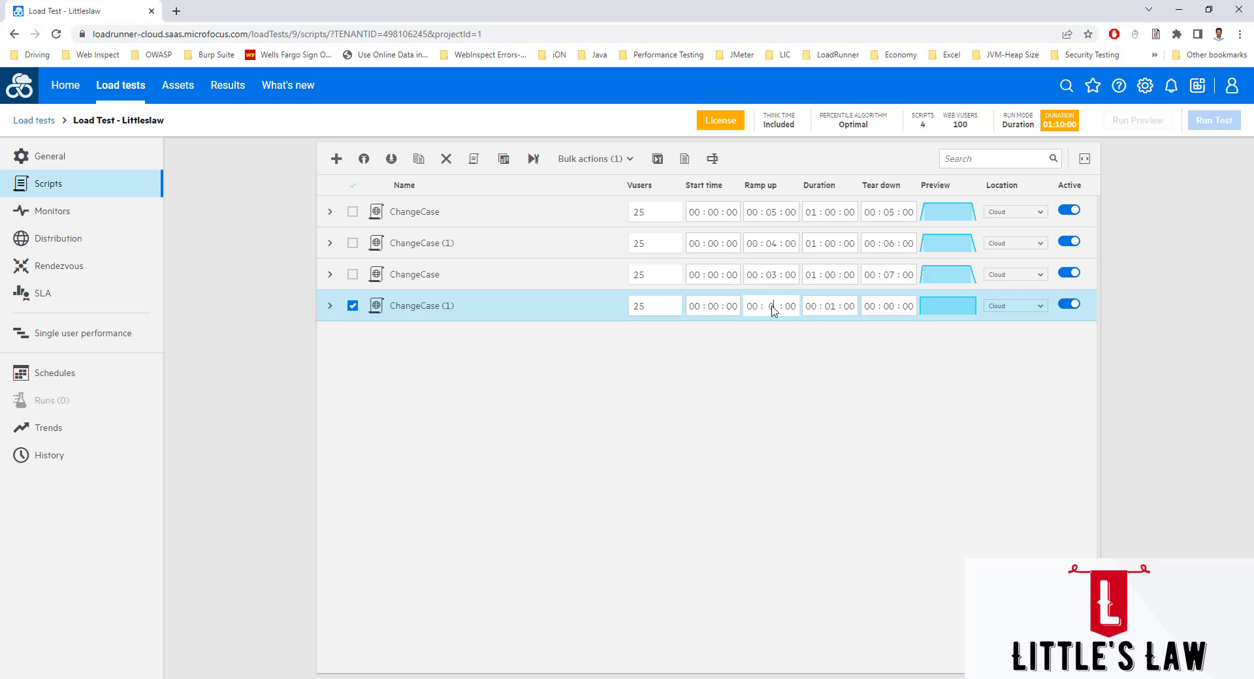
{"action": "type", "text": "8"}
{"action": "left_click", "coordinate": [810, 310]}
{"action": "type", "text": "0"}
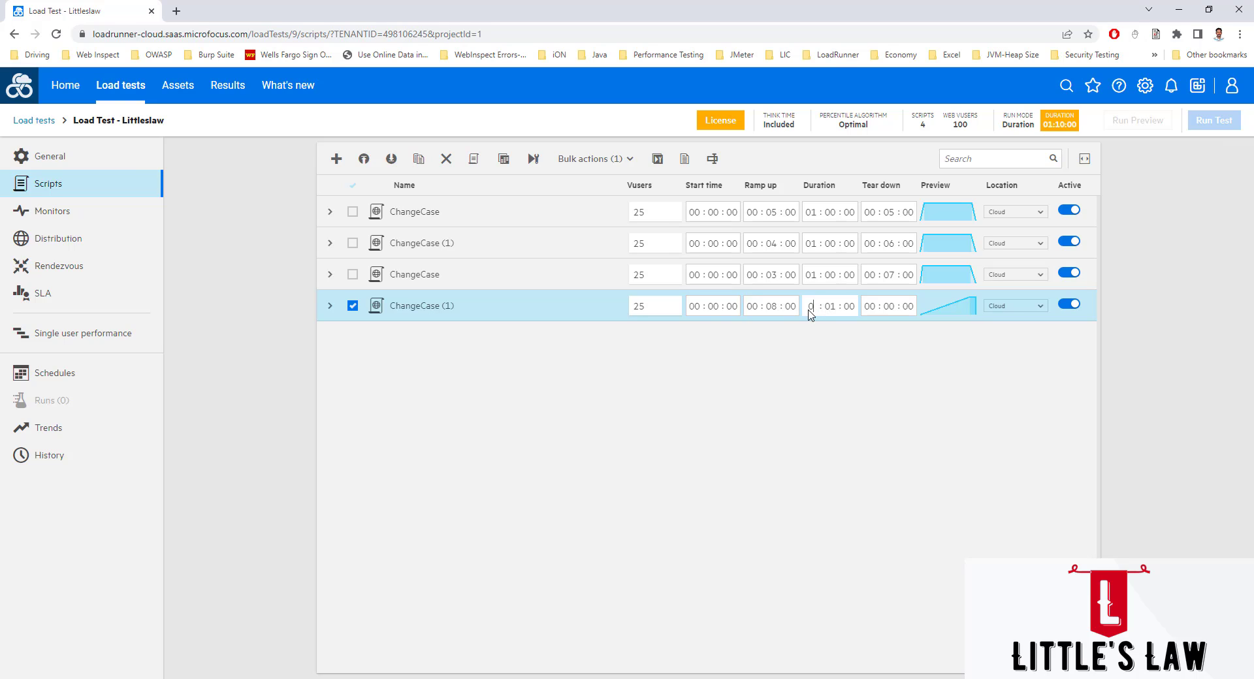
{"action": "type", "text": "1"}
{"action": "left_click", "coordinate": [831, 307]}
{"action": "left_click", "coordinate": [849, 306]}
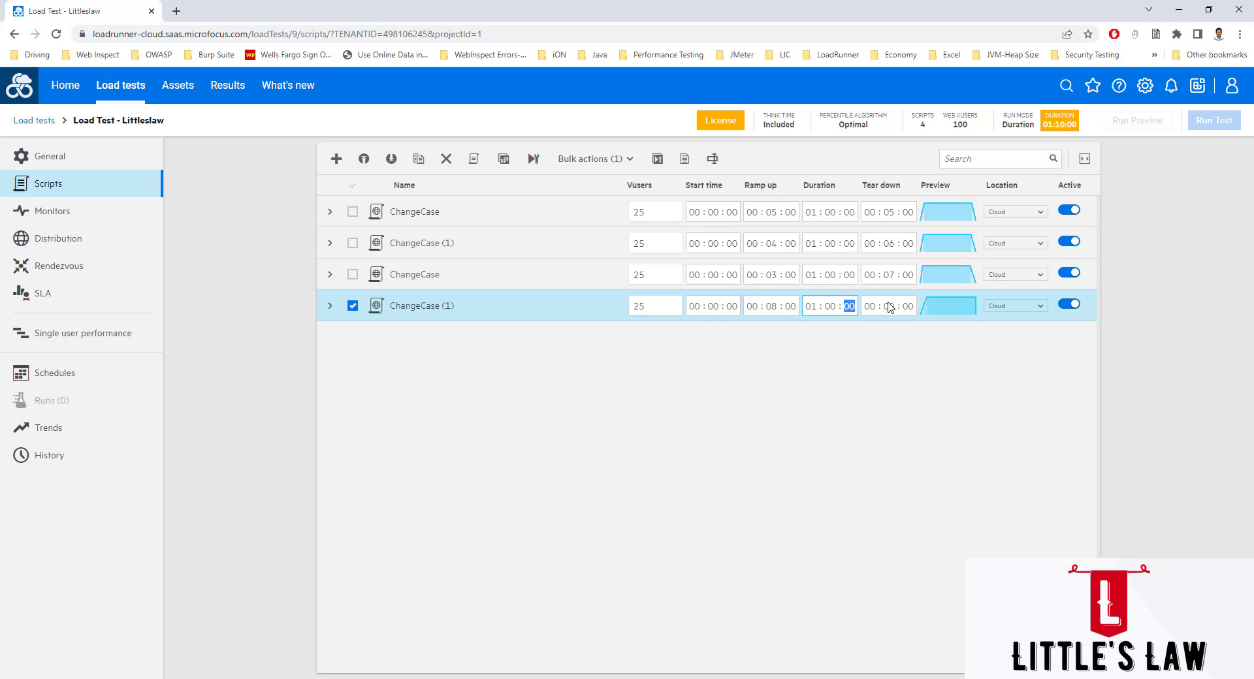
{"action": "left_click", "coordinate": [889, 307]}
{"action": "type", "text": "02"}
Expand all four scripts' schedules and compare their ramp up, steady load and tear down graphs
{"action": "mouse_move", "coordinate": [1058, 115]}
{"action": "left_click", "coordinate": [330, 306]}
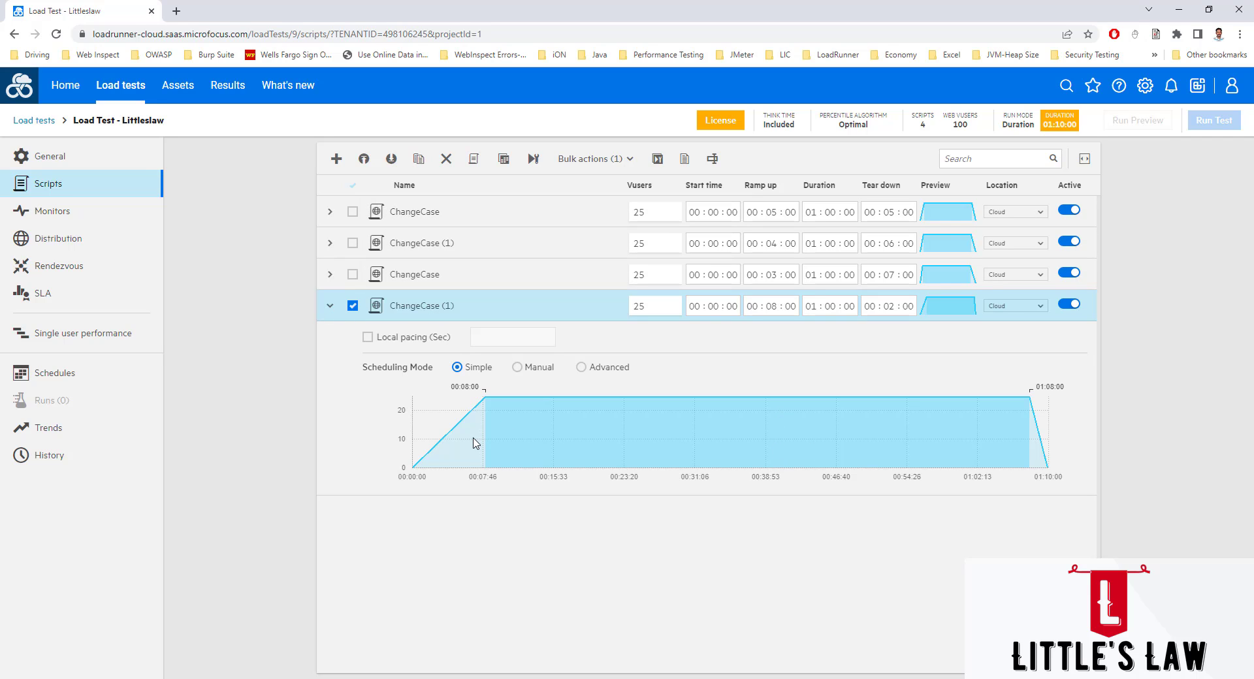
{"action": "left_click", "coordinate": [330, 274]}
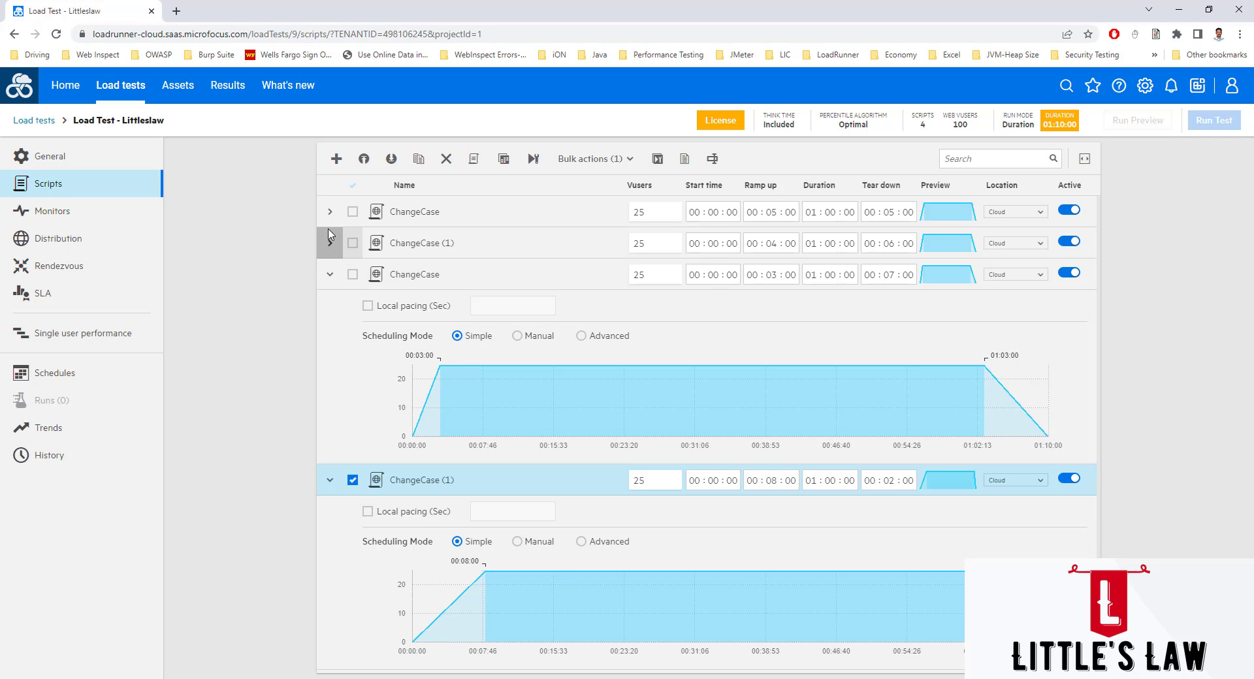
{"action": "left_click", "coordinate": [330, 243]}
{"action": "left_click", "coordinate": [330, 212]}
{"action": "scroll", "coordinate": [669, 406], "scroll_direction": "down", "scroll_amount": 5}
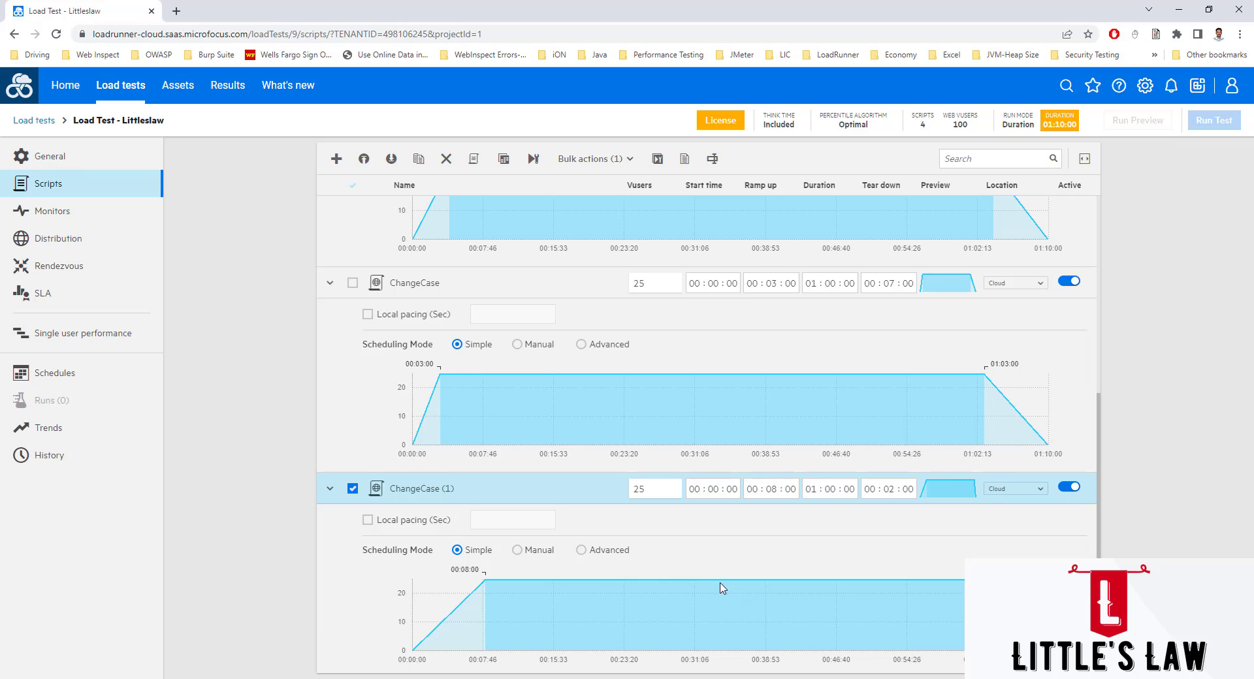
{"action": "scroll", "coordinate": [724, 588], "scroll_direction": "up", "scroll_amount": 5}
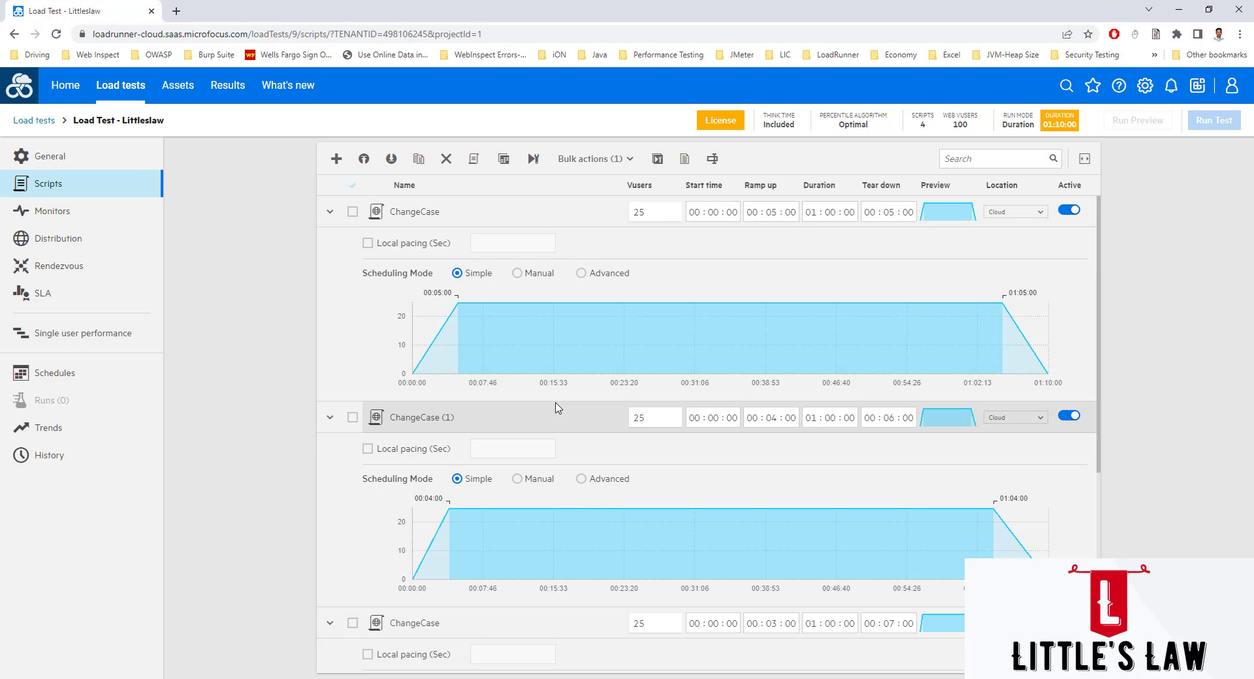
Open the pacing runtime settings of the second ChangeCase (1) script and set the fixed delay between iterations to 10 s
{"action": "left_click", "coordinate": [534, 160]}
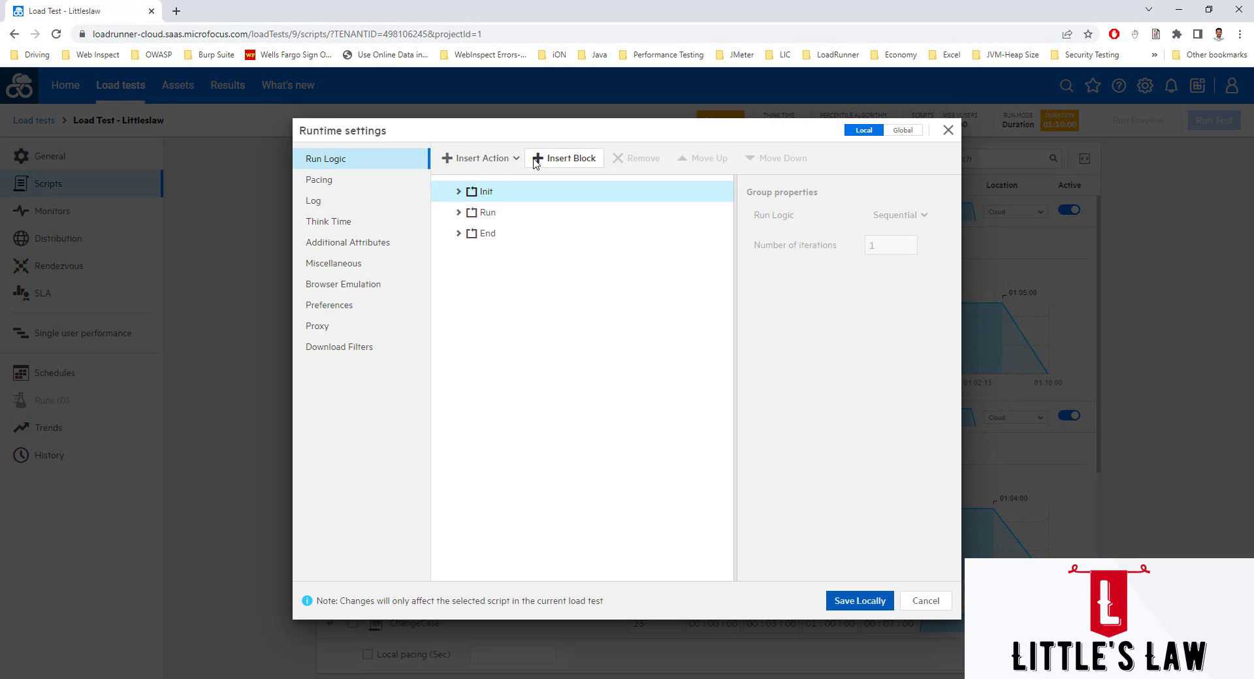
{"action": "left_click", "coordinate": [320, 183]}
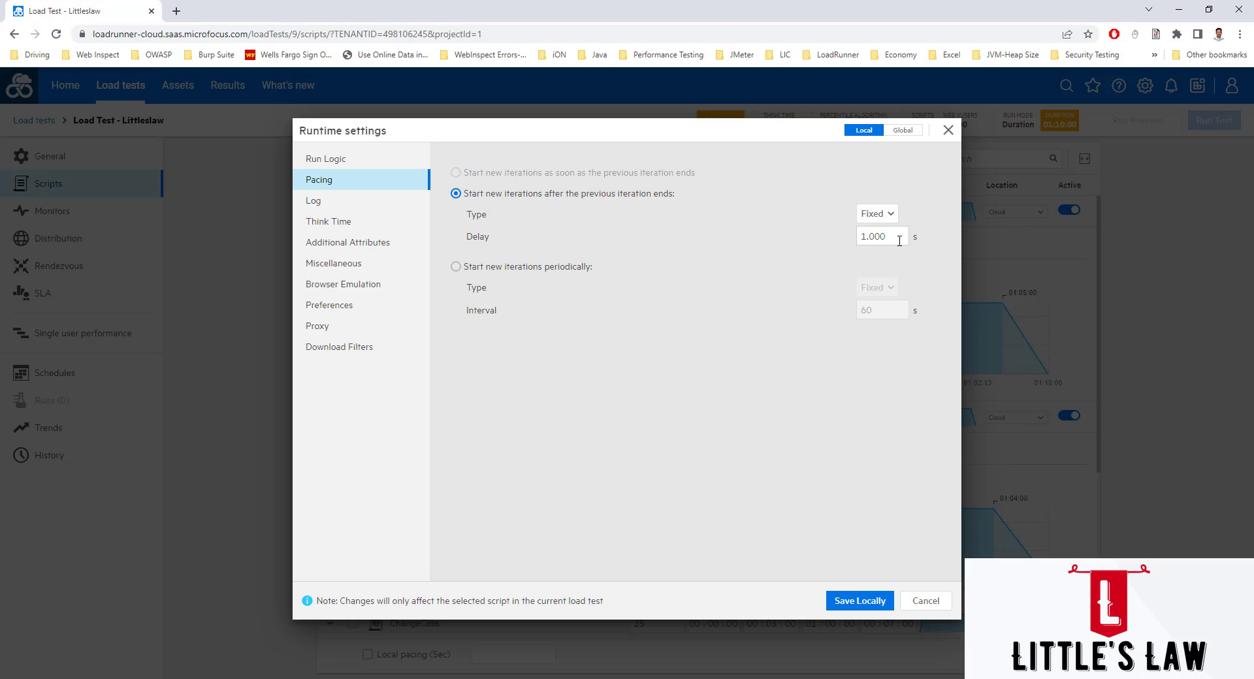
{"action": "left_click_drag", "start_coordinate": [900, 241], "coordinate": [812, 241]}
{"action": "type", "text": "10"}
Change the delay between iterations to Random with a minimum of 20 s and a maximum of 30 s, and save the runtime settings locally
{"action": "left_click", "coordinate": [891, 216]}
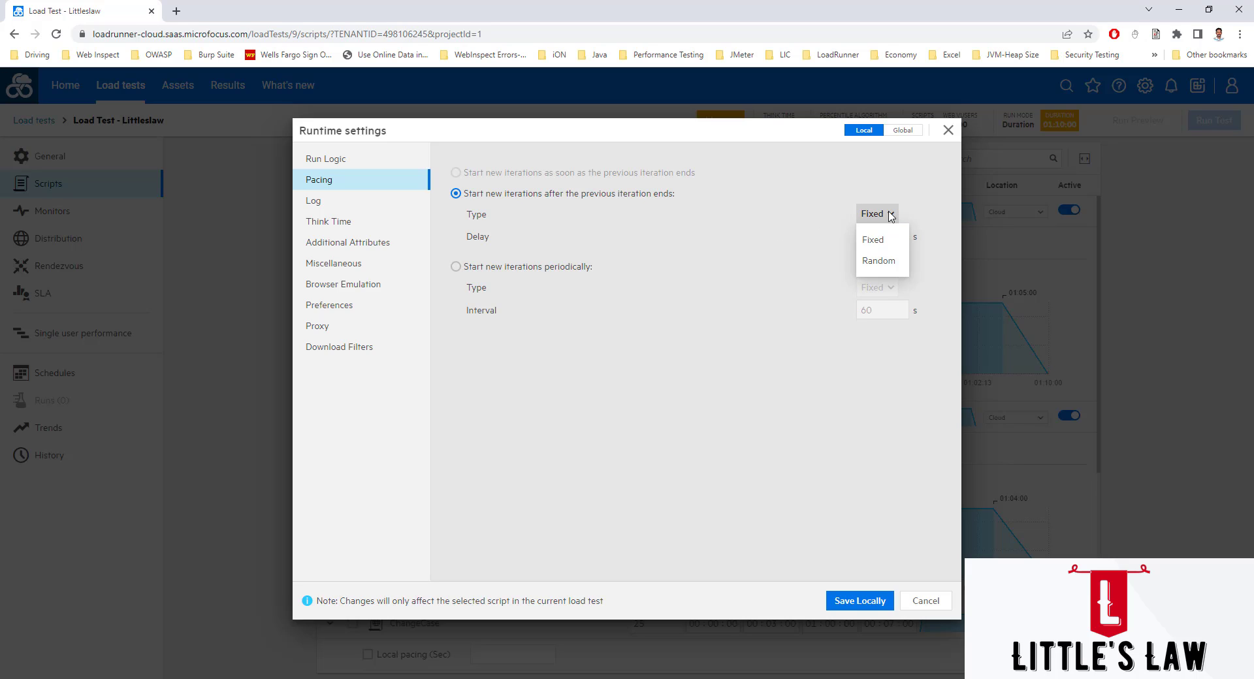
{"action": "left_click", "coordinate": [892, 264]}
{"action": "left_click_drag", "start_coordinate": [859, 238], "coordinate": [899, 249]}
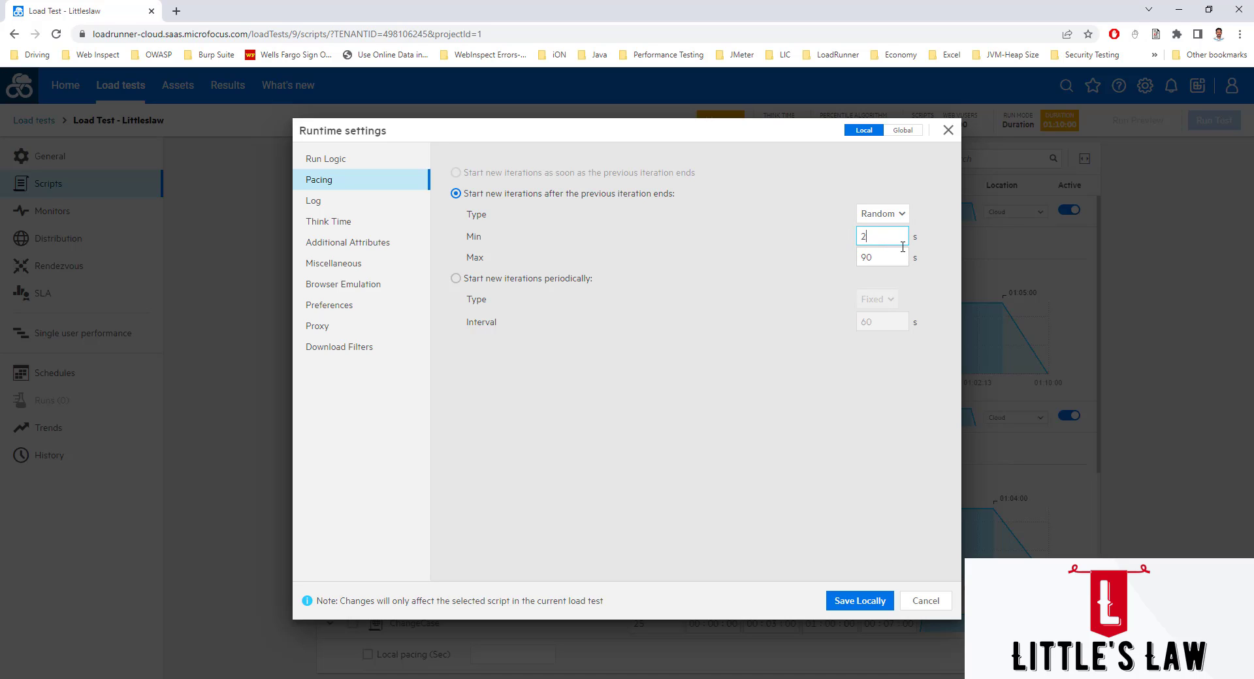
{"action": "type", "text": "20"}
{"action": "left_click_drag", "start_coordinate": [898, 258], "coordinate": [795, 243]}
{"action": "type", "text": "30"}
{"action": "left_click", "coordinate": [864, 602]}
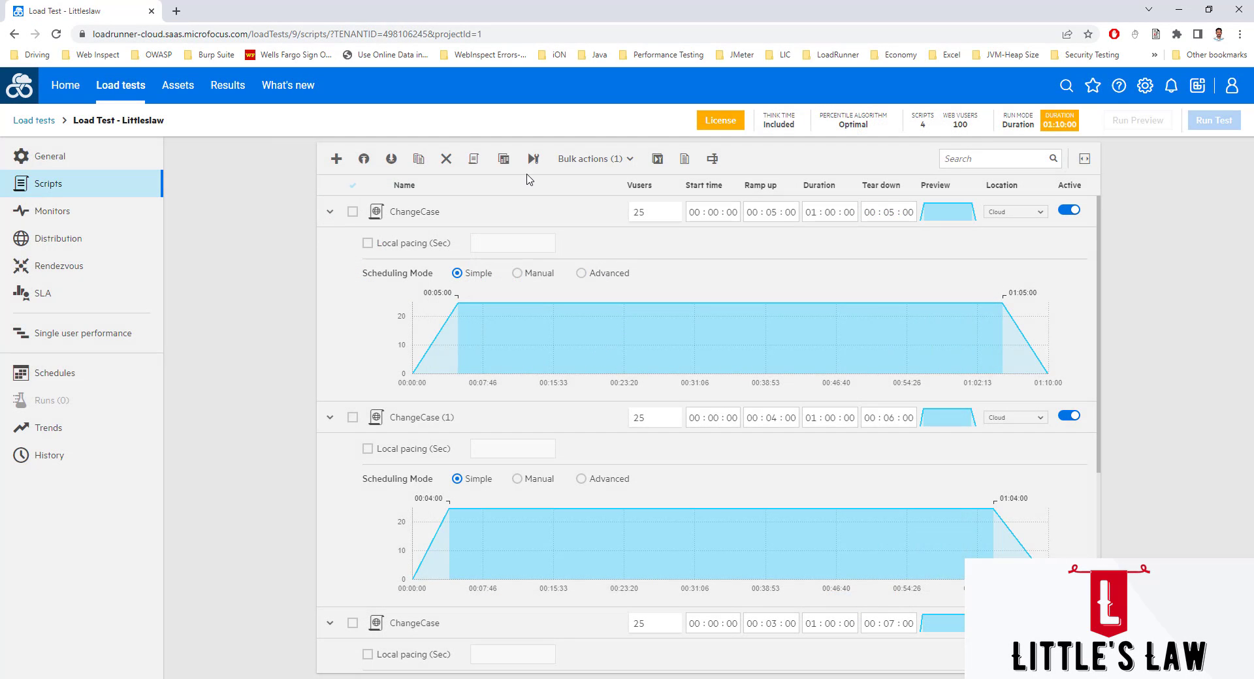
{"action": "left_click", "coordinate": [507, 162]}
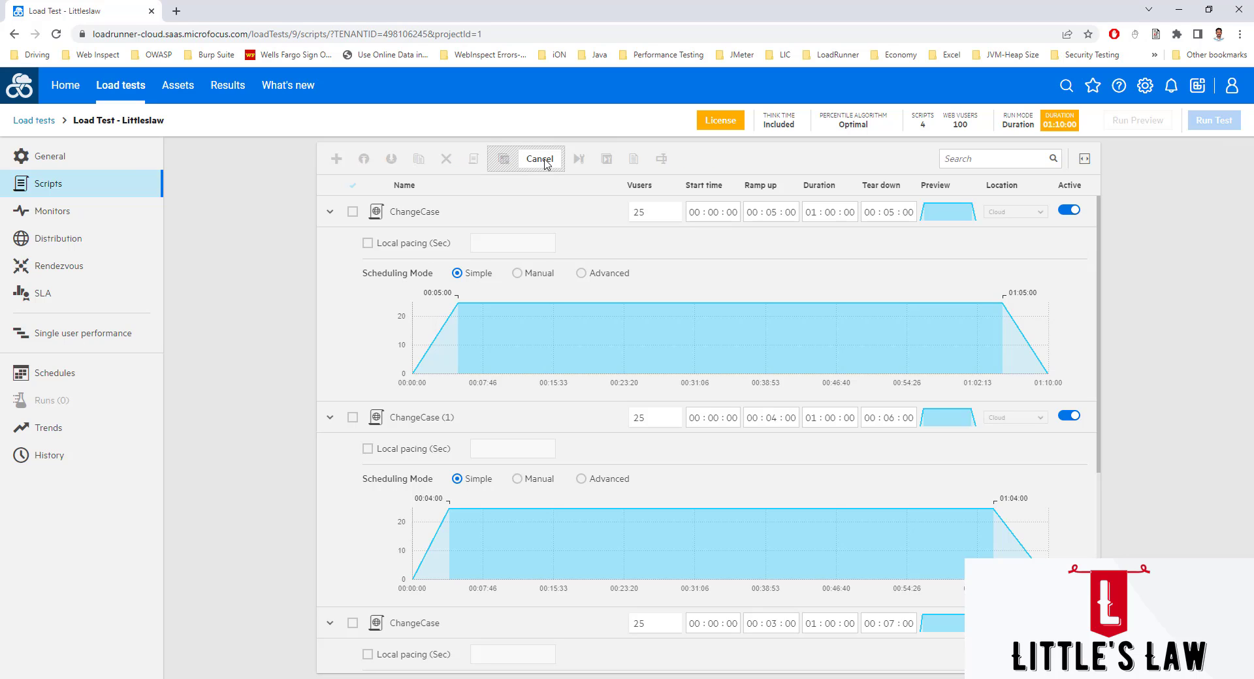
{"action": "left_click", "coordinate": [541, 161]}
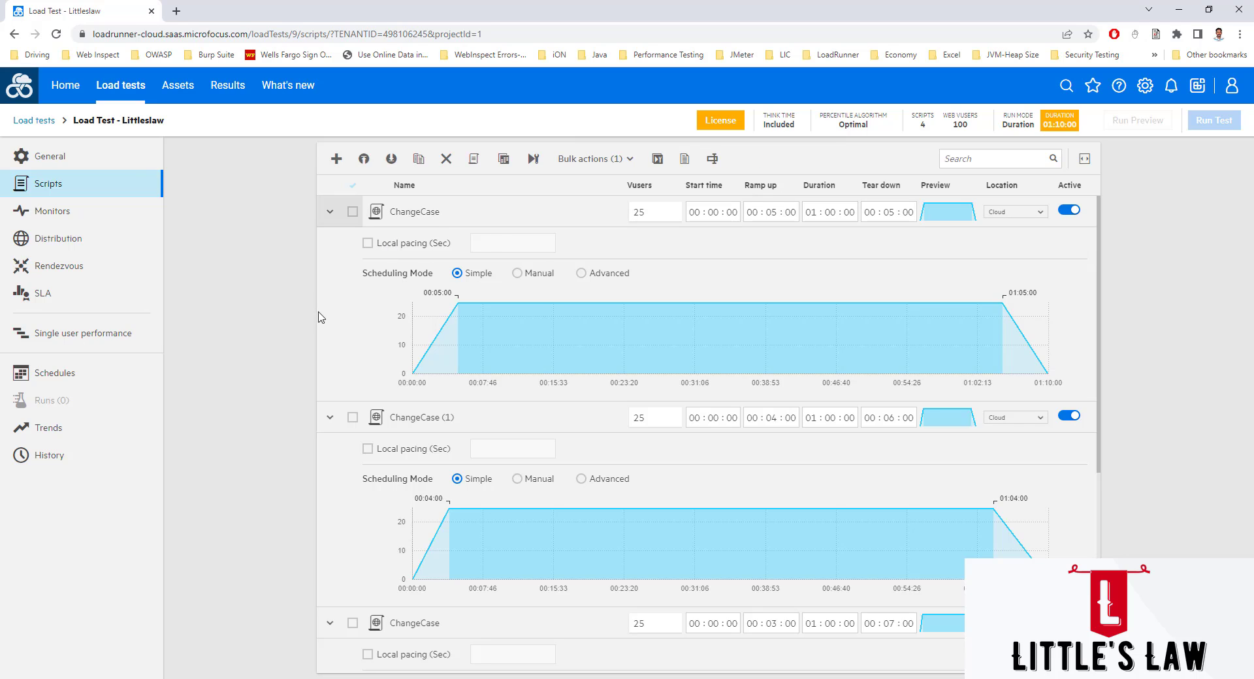
Collapse the schedules of all four scripts and select all four scripts in the list
{"action": "left_click", "coordinate": [330, 211]}
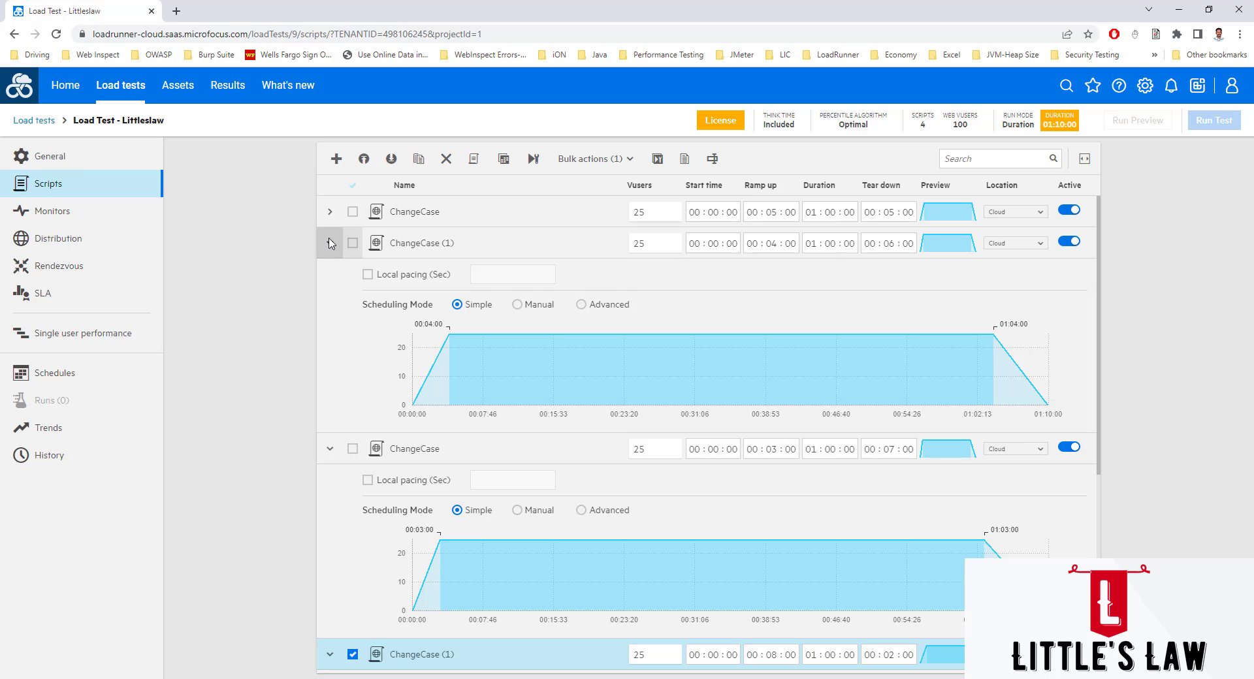
{"action": "left_click", "coordinate": [330, 243]}
{"action": "left_click", "coordinate": [330, 275]}
{"action": "left_click", "coordinate": [330, 306]}
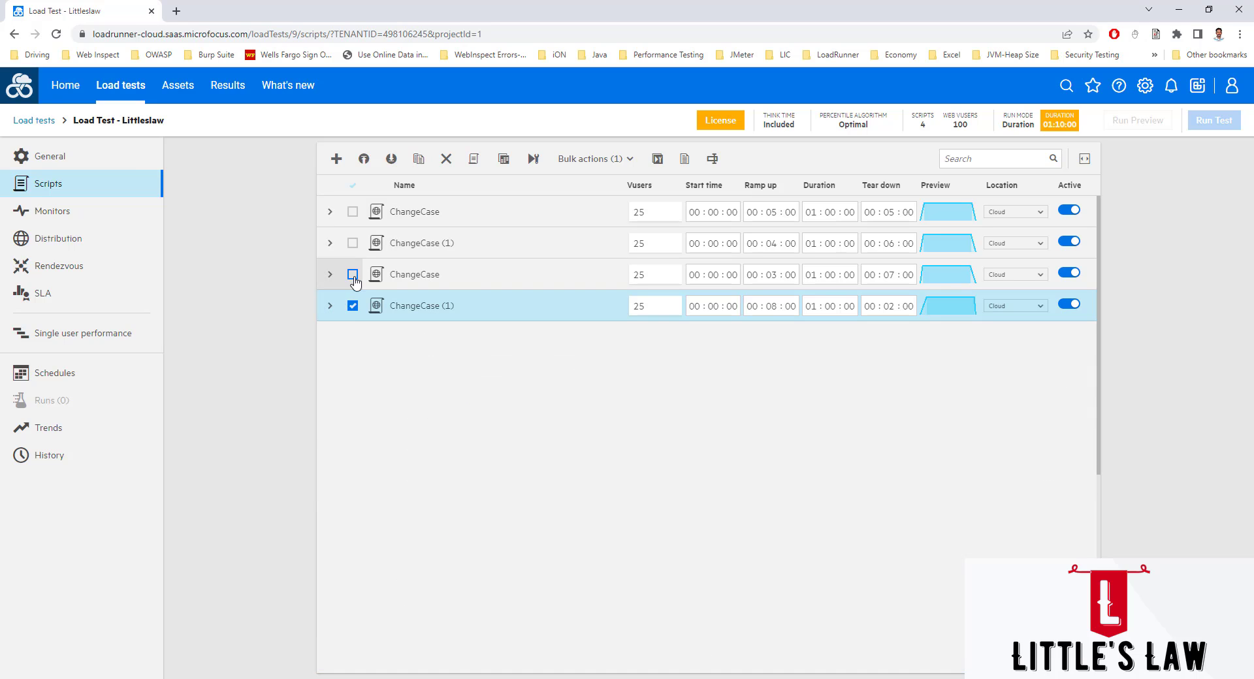
{"action": "left_click", "coordinate": [352, 274]}
{"action": "left_click", "coordinate": [353, 243]}
{"action": "left_click", "coordinate": [352, 212]}
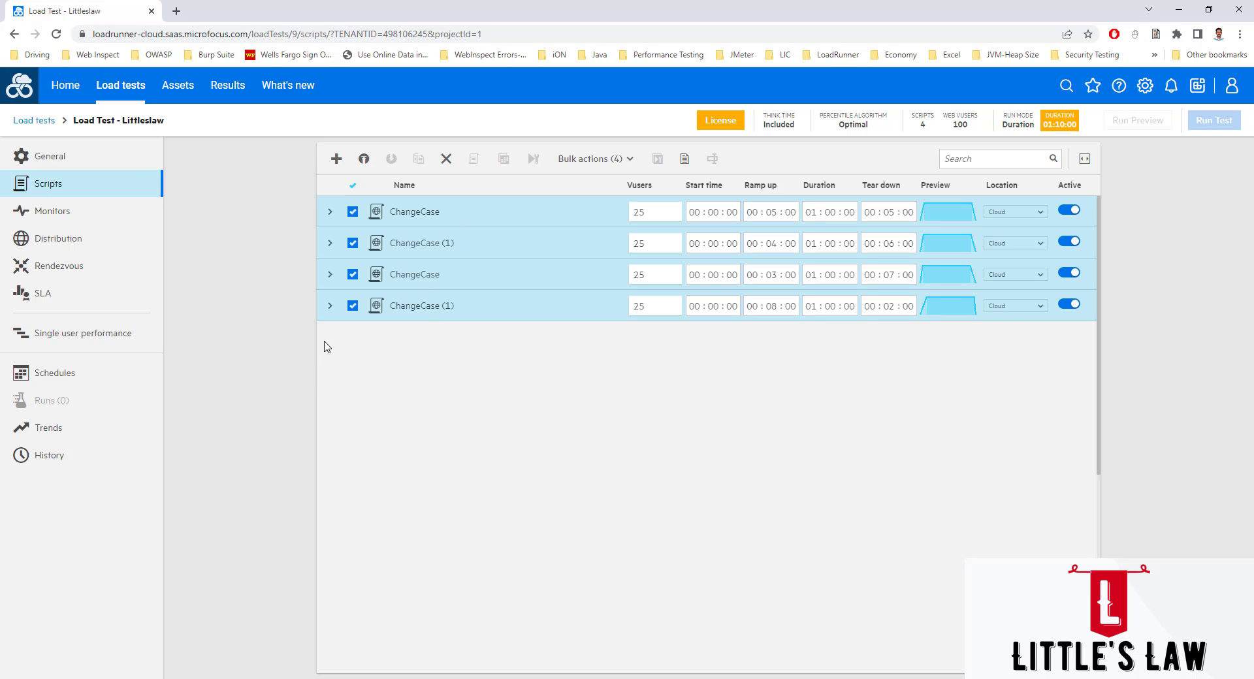
{"action": "left_click", "coordinate": [352, 307]}
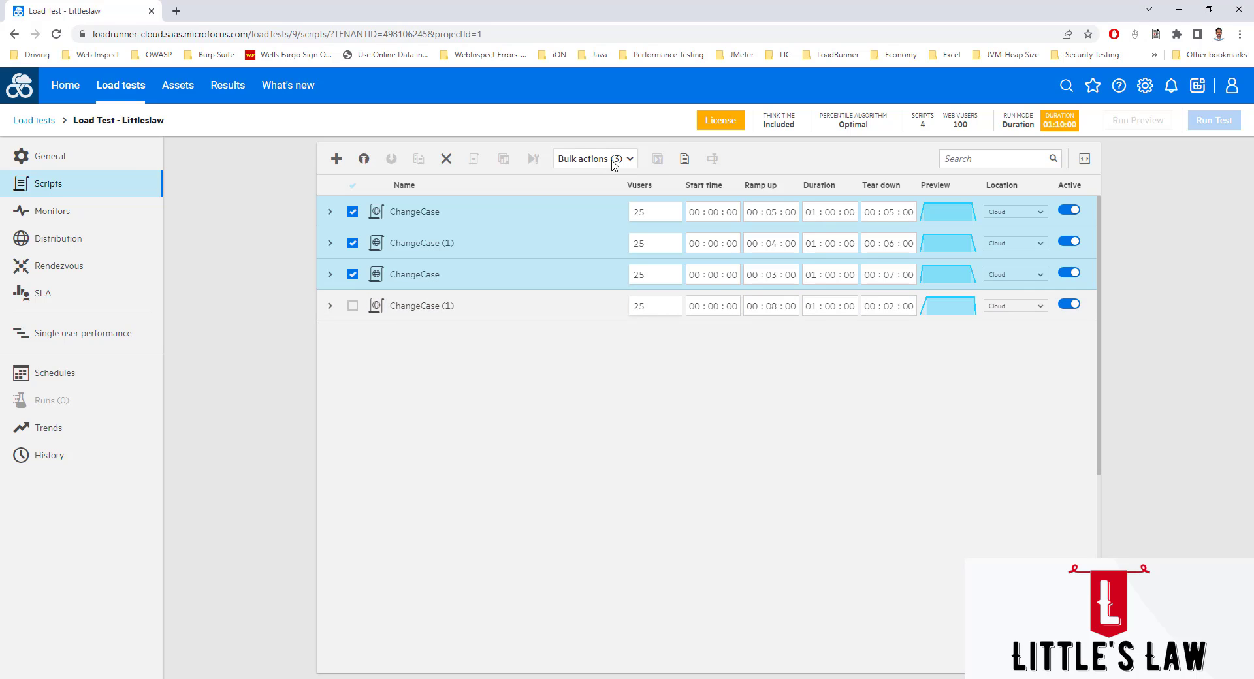
{"action": "left_click", "coordinate": [353, 275]}
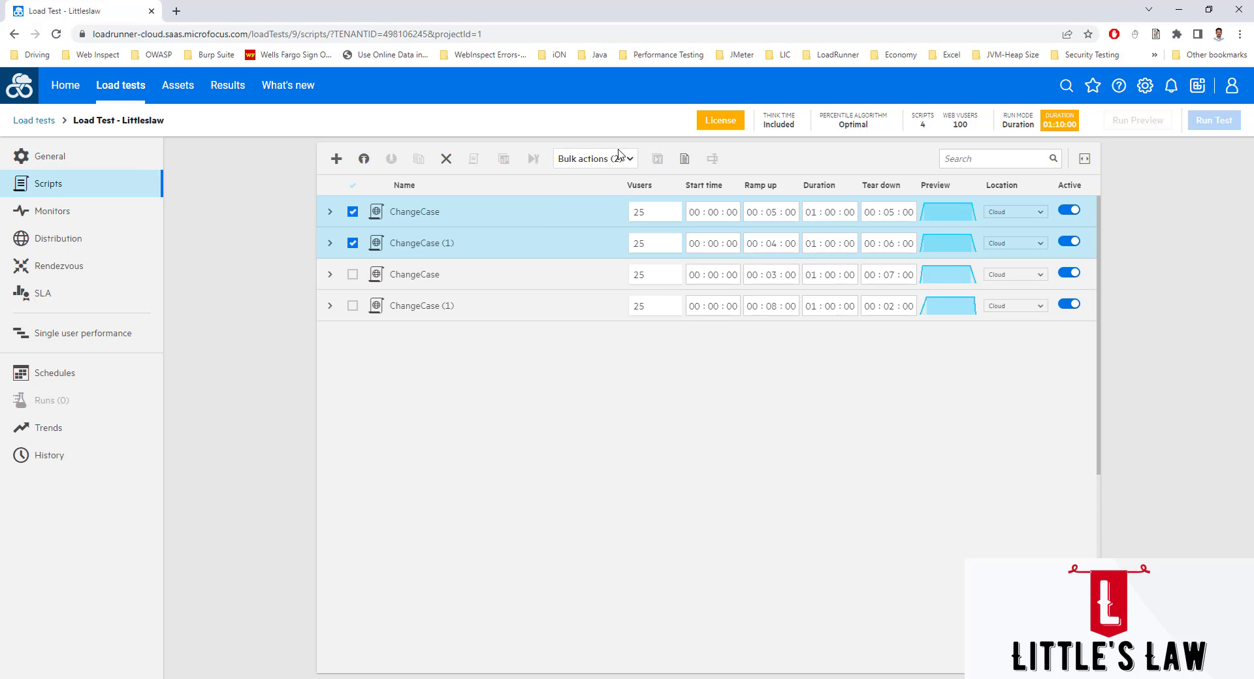
{"action": "left_click", "coordinate": [352, 275]}
{"action": "left_click", "coordinate": [352, 306]}
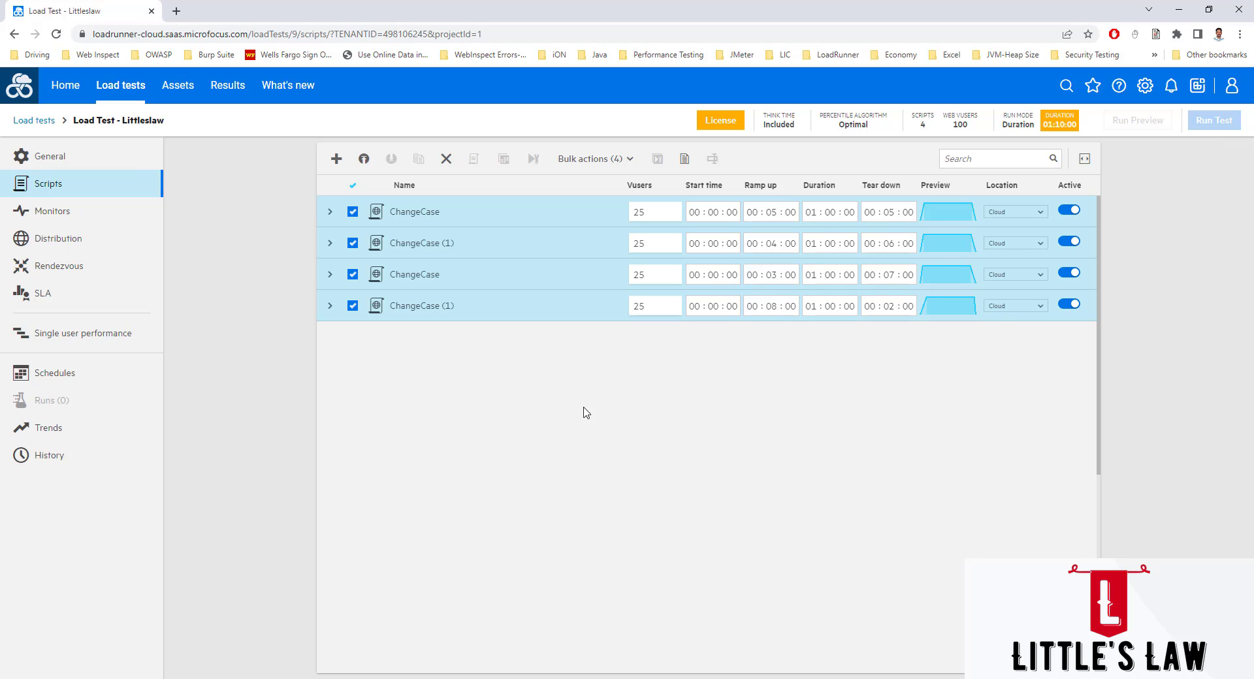
In the bulk settings for all four scripts, set the Vusers to 100 and the ramp up to 00:05:00
{"action": "left_click", "coordinate": [627, 160]}
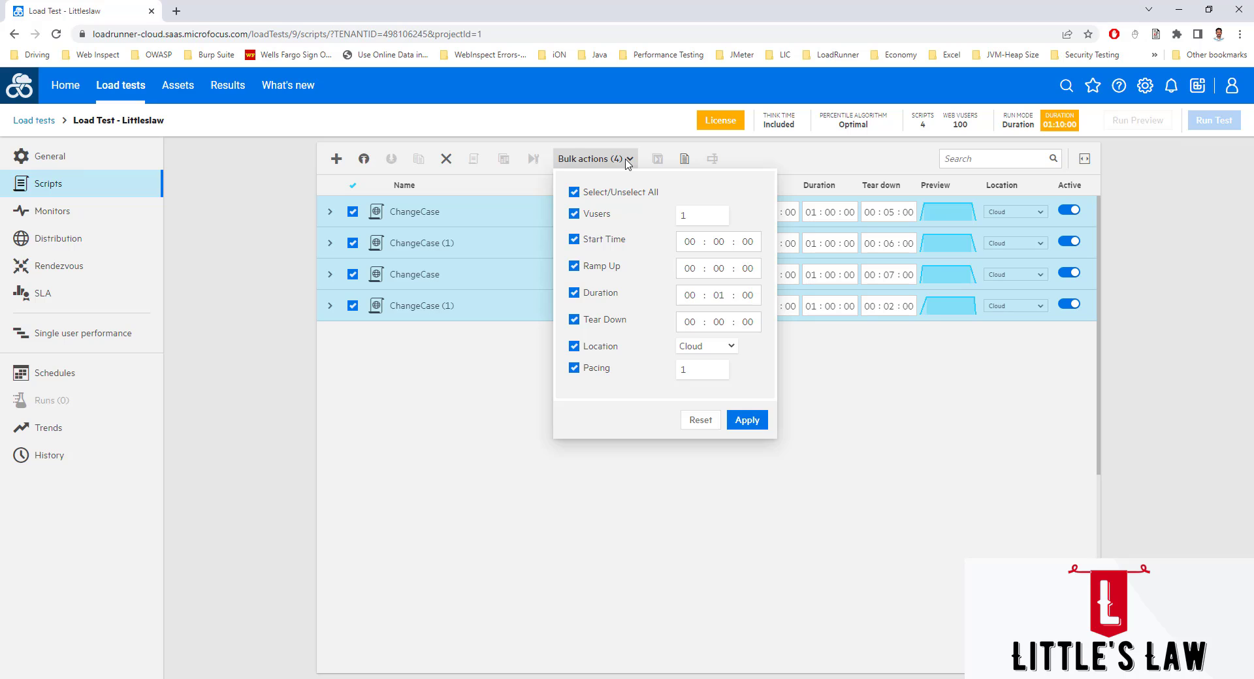
{"action": "double_click", "coordinate": [709, 218]}
{"action": "double_click", "coordinate": [719, 269]}
{"action": "type", "text": "0"}
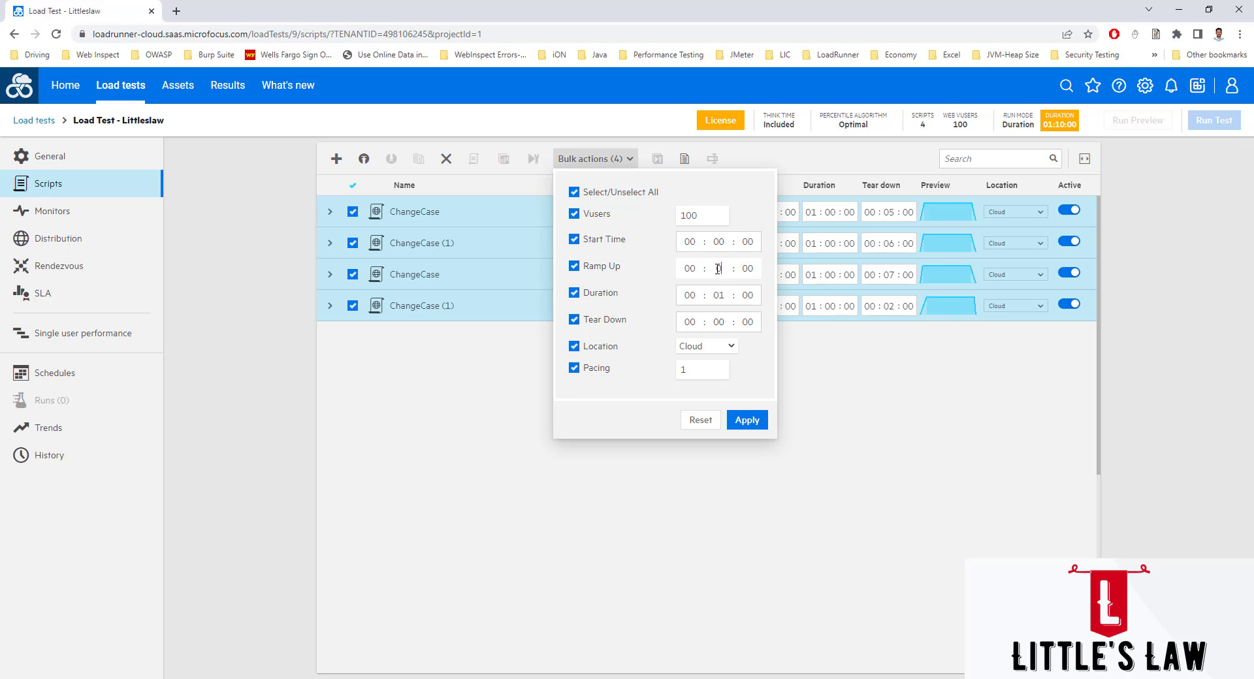
{"action": "type", "text": "5"}
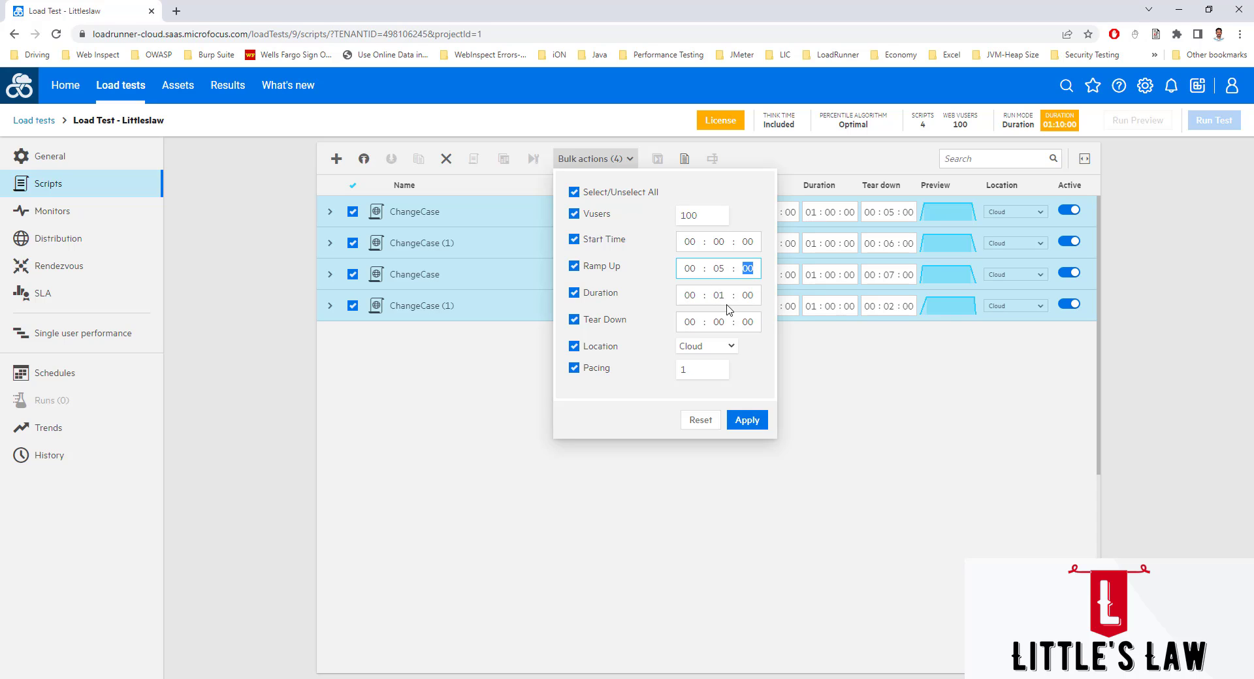
Set the bulk duration to 01:00:00 and the tear down to 00:05:00, and apply the bulk settings to the four scripts
{"action": "double_click", "coordinate": [688, 297]}
{"action": "type", "text": "01"}
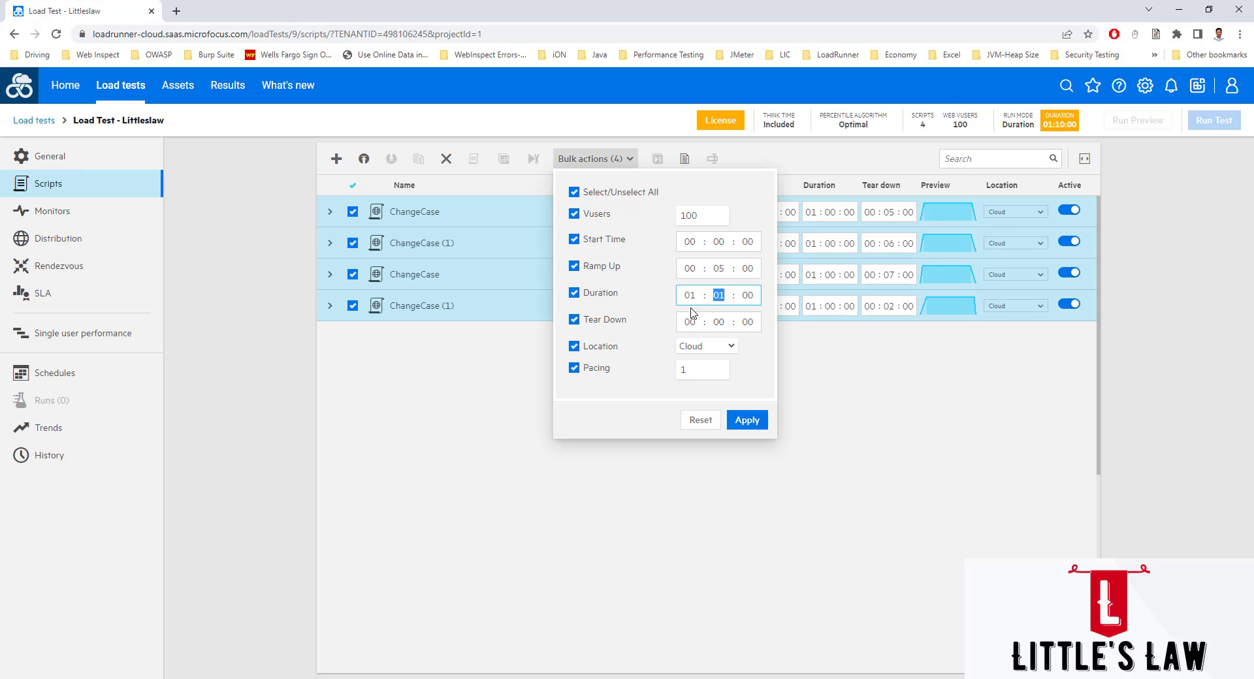
{"action": "double_click", "coordinate": [725, 322]}
{"action": "double_click", "coordinate": [719, 297]}
{"action": "type", "text": "00"}
{"action": "double_click", "coordinate": [719, 321]}
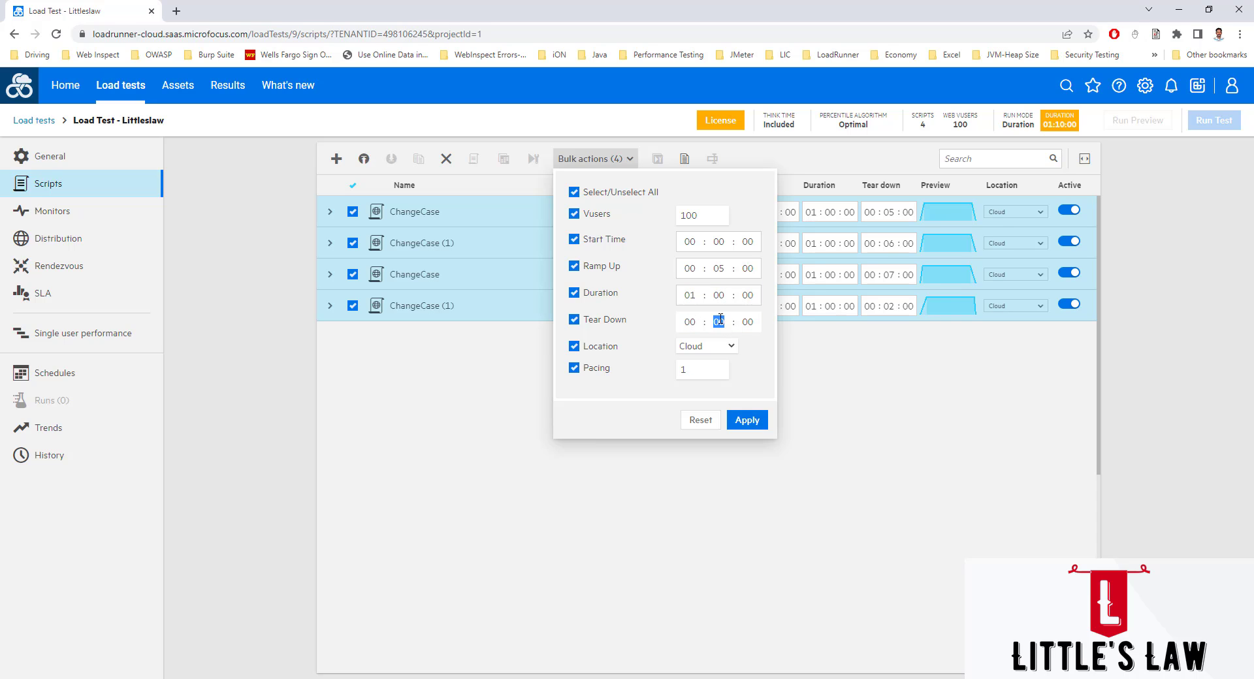
{"action": "type", "text": "0"}
{"action": "type", "text": "1"}
{"action": "double_click", "coordinate": [719, 322]}
{"action": "type", "text": "05"}
{"action": "left_click", "coordinate": [748, 420]}
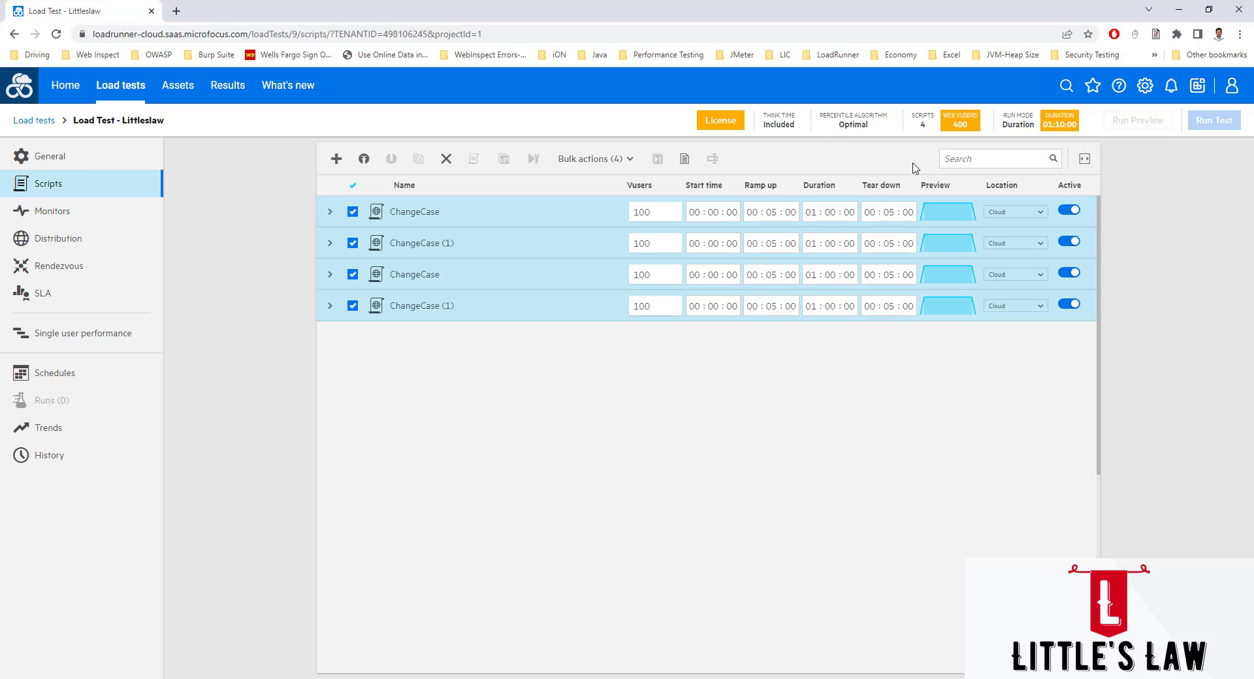
Set the Vusers of all four scripts to 30 in one bulk change
{"action": "left_click", "coordinate": [614, 160]}
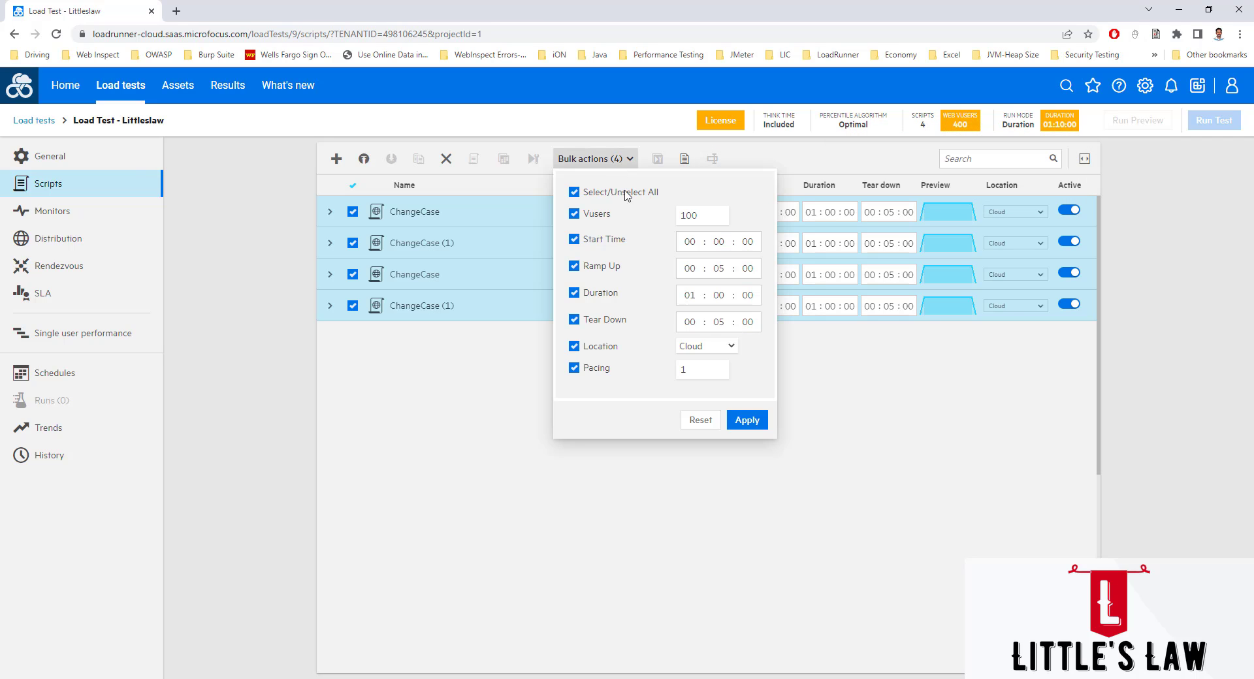
{"action": "left_click_drag", "start_coordinate": [702, 216], "coordinate": [664, 225]}
{"action": "type", "text": "30"}
{"action": "left_click", "coordinate": [750, 425]}
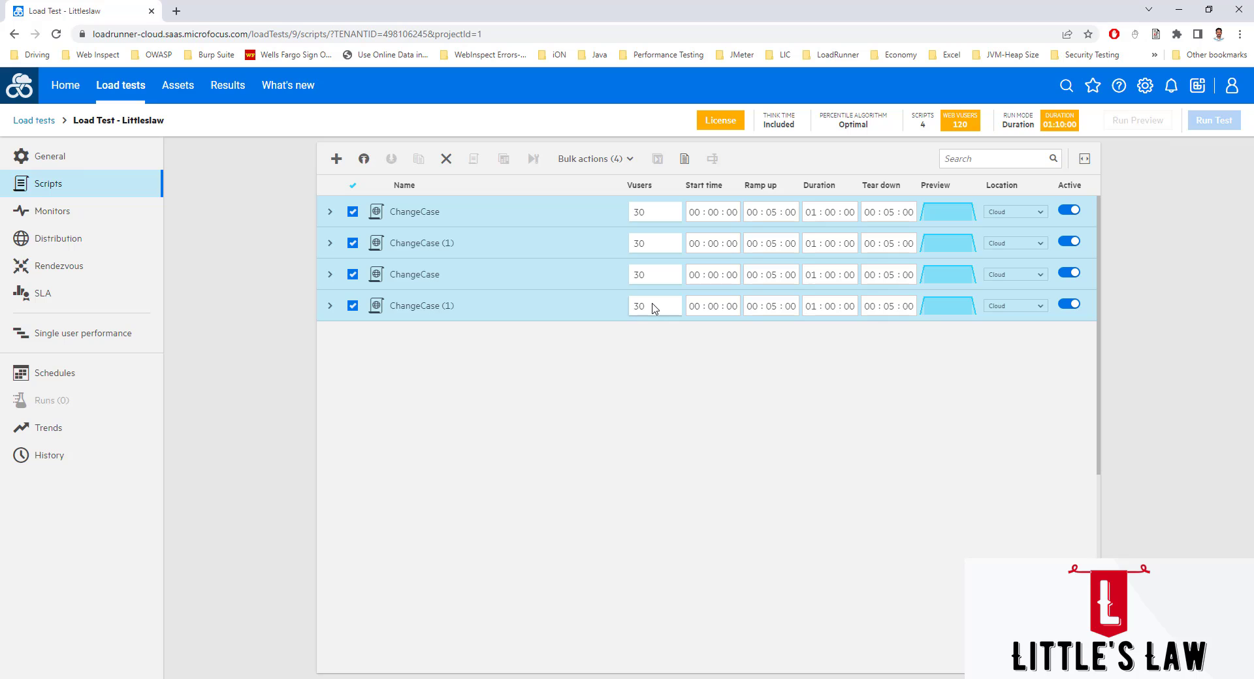
Apply a bulk change that gives each of the four selected scripts 10 Vusers
{"action": "left_click", "coordinate": [606, 160]}
{"action": "double_click", "coordinate": [700, 217]}
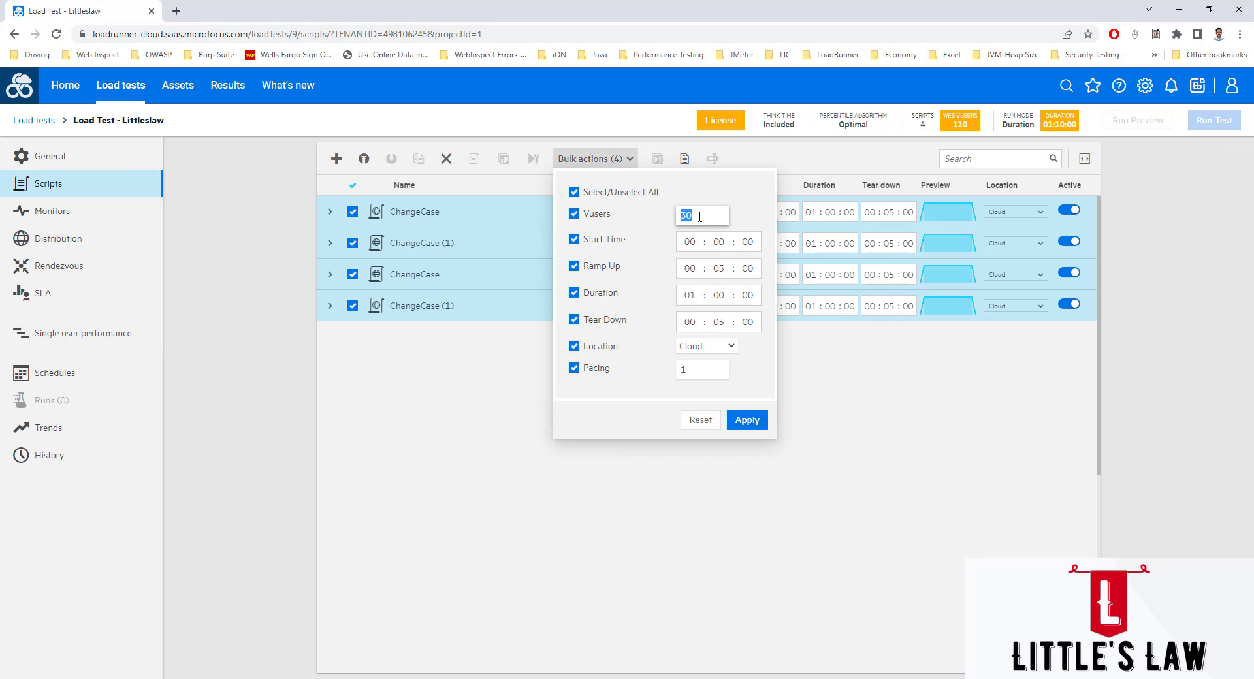
{"action": "type", "text": "1"}
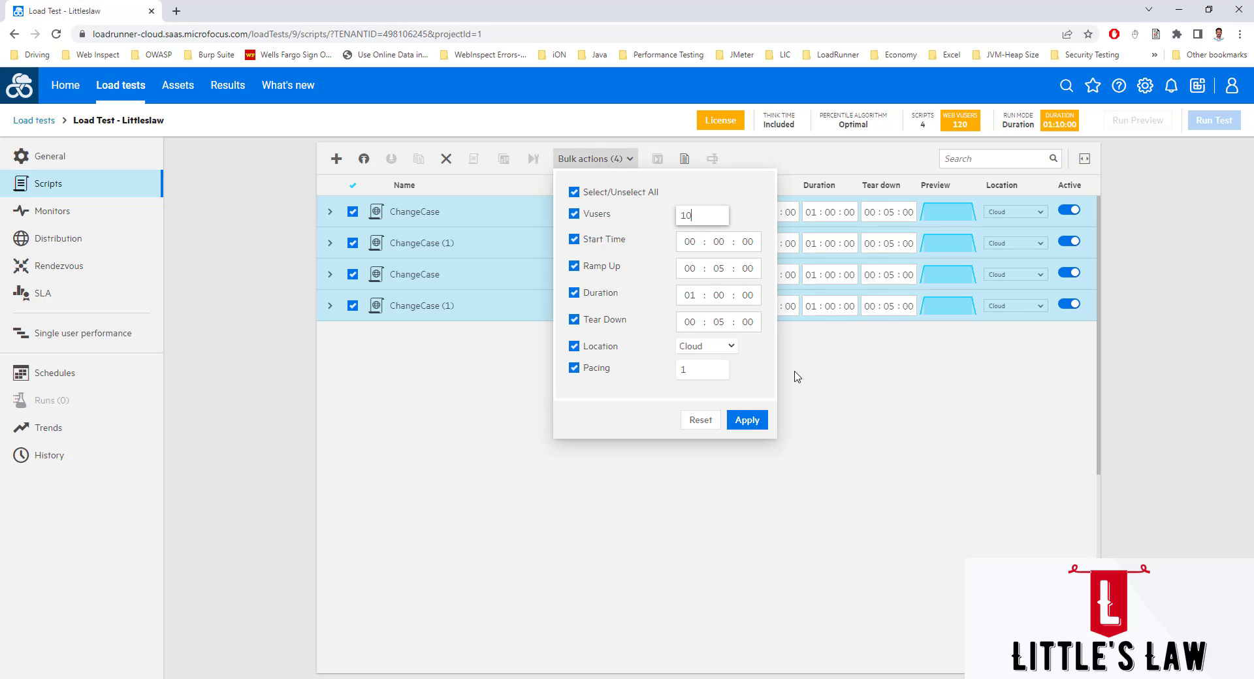
{"action": "left_click", "coordinate": [733, 424]}
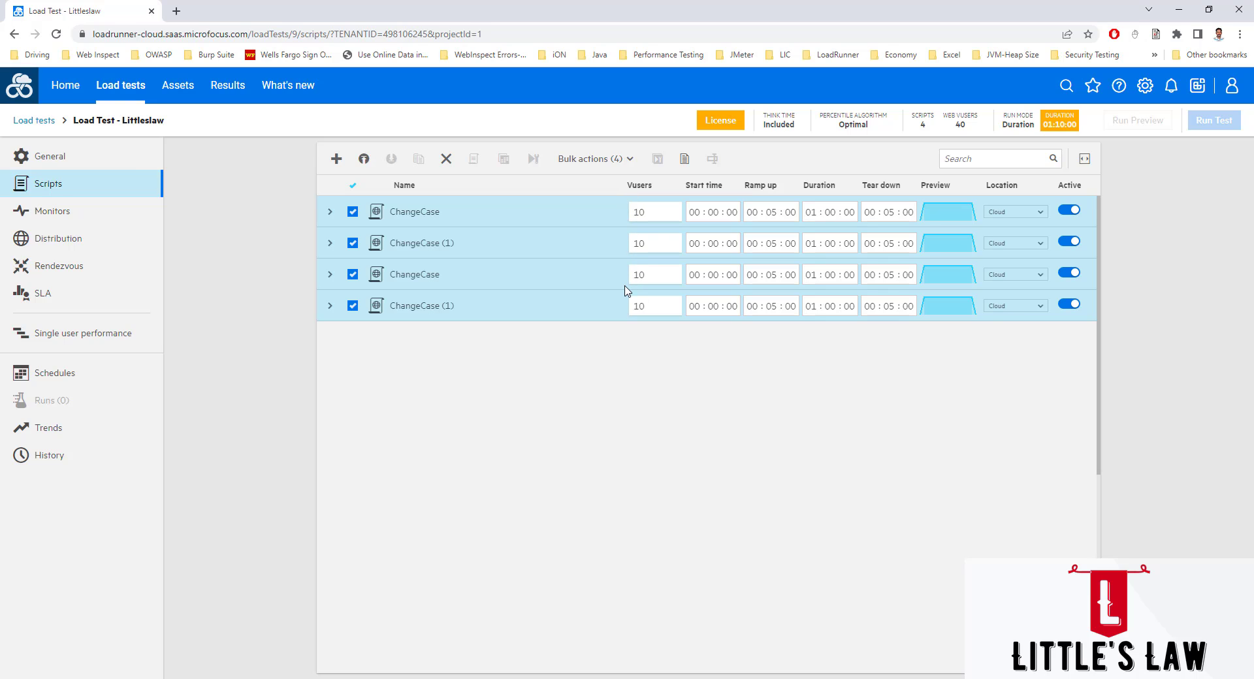
Set the Vusers individually to 30 for the first ChangeCase (1) script and 40 for the second one
{"action": "left_click_drag", "start_coordinate": [654, 247], "coordinate": [632, 247]}
{"action": "type", "text": "30"}
{"action": "left_click", "coordinate": [675, 383]}
{"action": "left_click", "coordinate": [647, 309]}
{"action": "left_click_drag", "start_coordinate": [647, 308], "coordinate": [643, 309]}
{"action": "type", "text": "40"}
{"action": "left_click", "coordinate": [672, 377]}
Set the Vusers of the first ChangeCase script to 20
{"action": "left_click", "coordinate": [658, 211]}
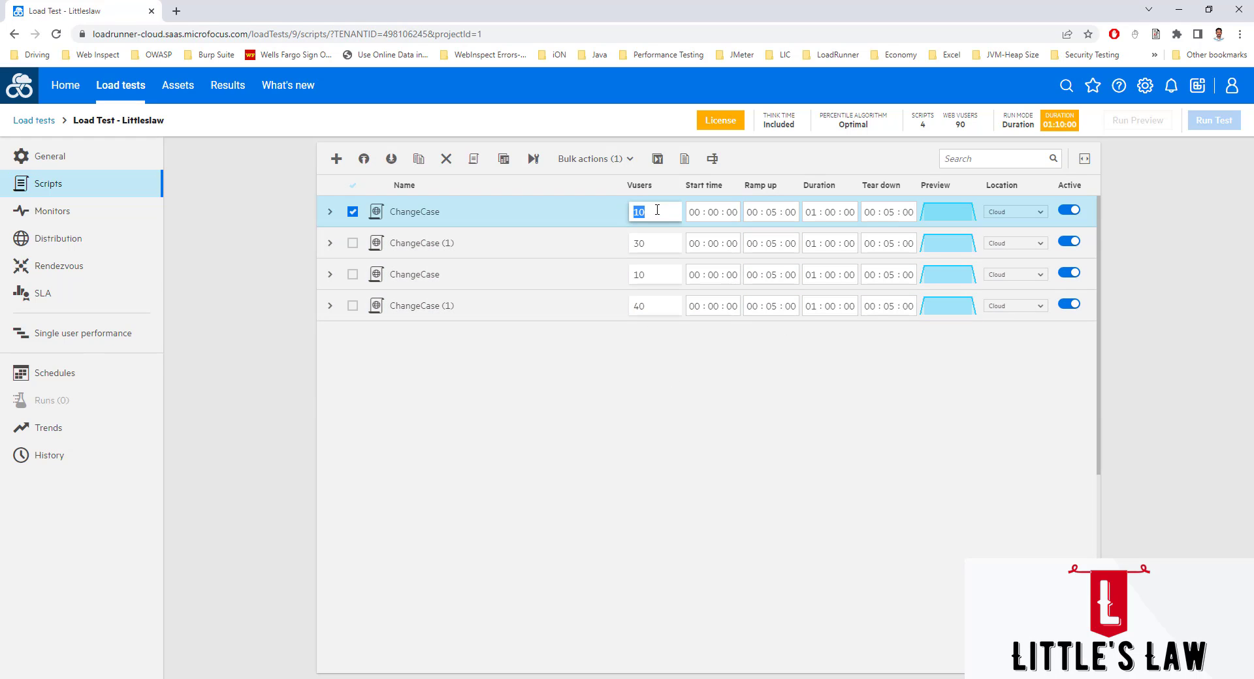
{"action": "type", "text": "20"}
{"action": "left_click", "coordinate": [695, 406]}
Add the other three scripts to the selection so that all four are selected
{"action": "left_click", "coordinate": [352, 244]}
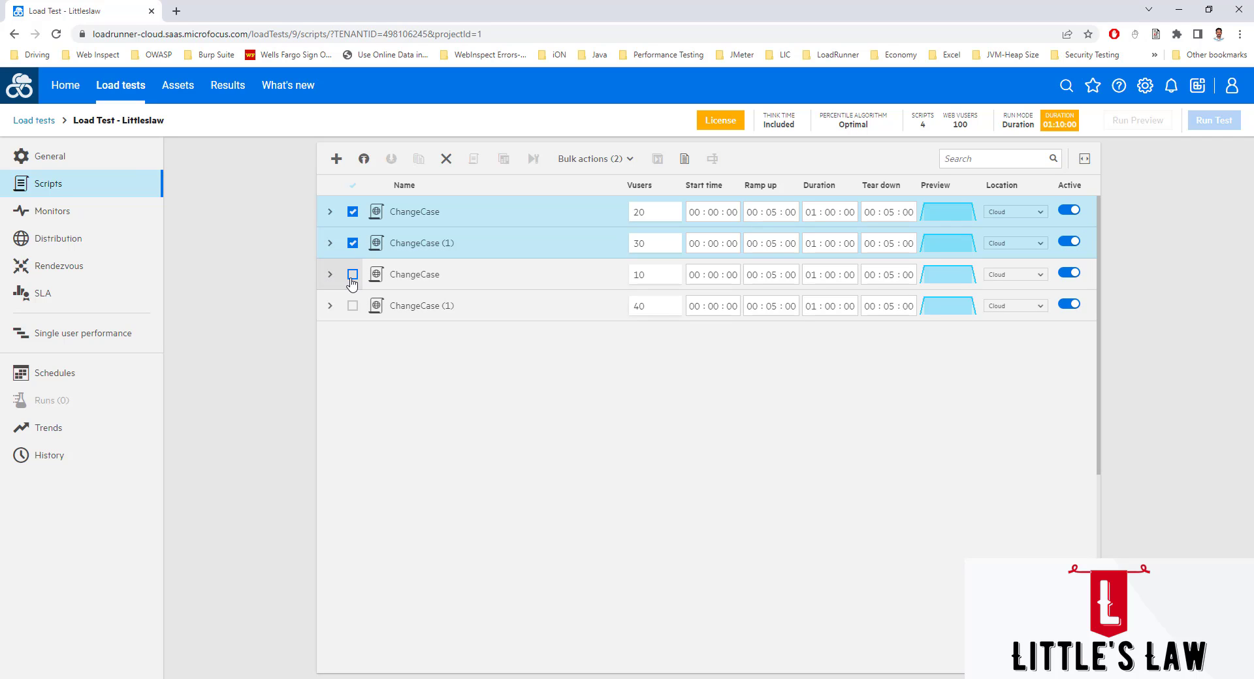
{"action": "left_click", "coordinate": [353, 275]}
{"action": "left_click", "coordinate": [353, 306]}
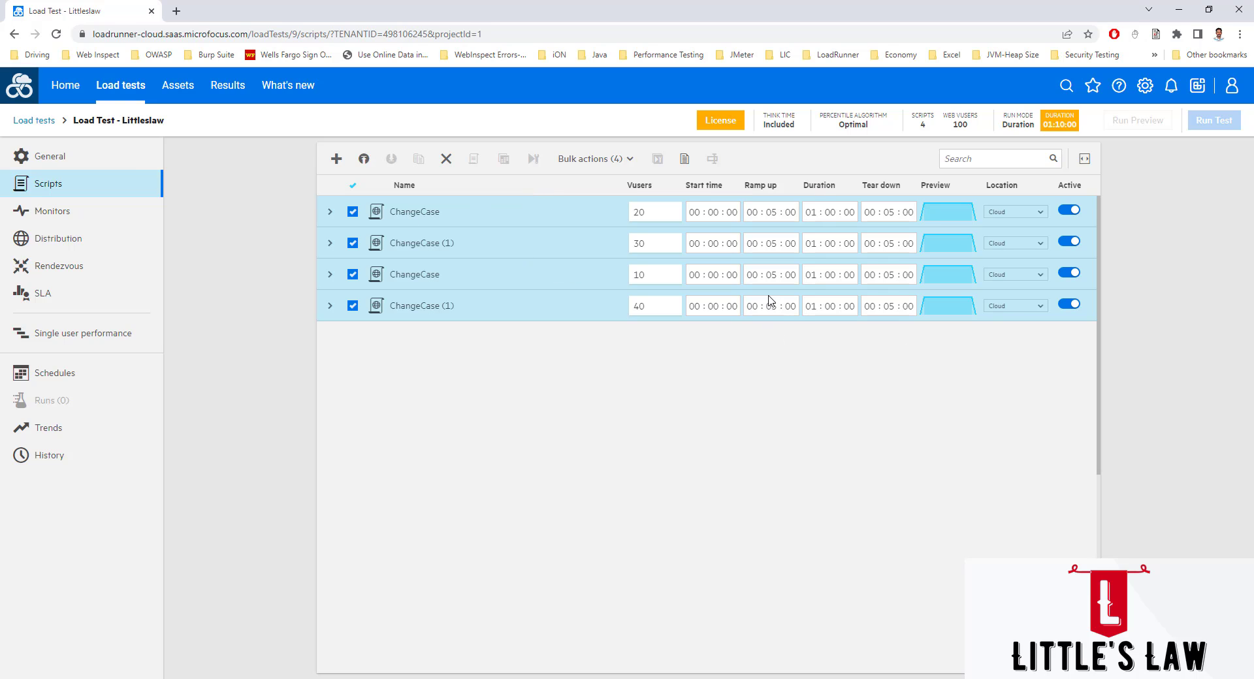
In the cloud distribution, edit the network emulations so that only WAN-Good and WiFi are used
{"action": "left_click", "coordinate": [59, 241]}
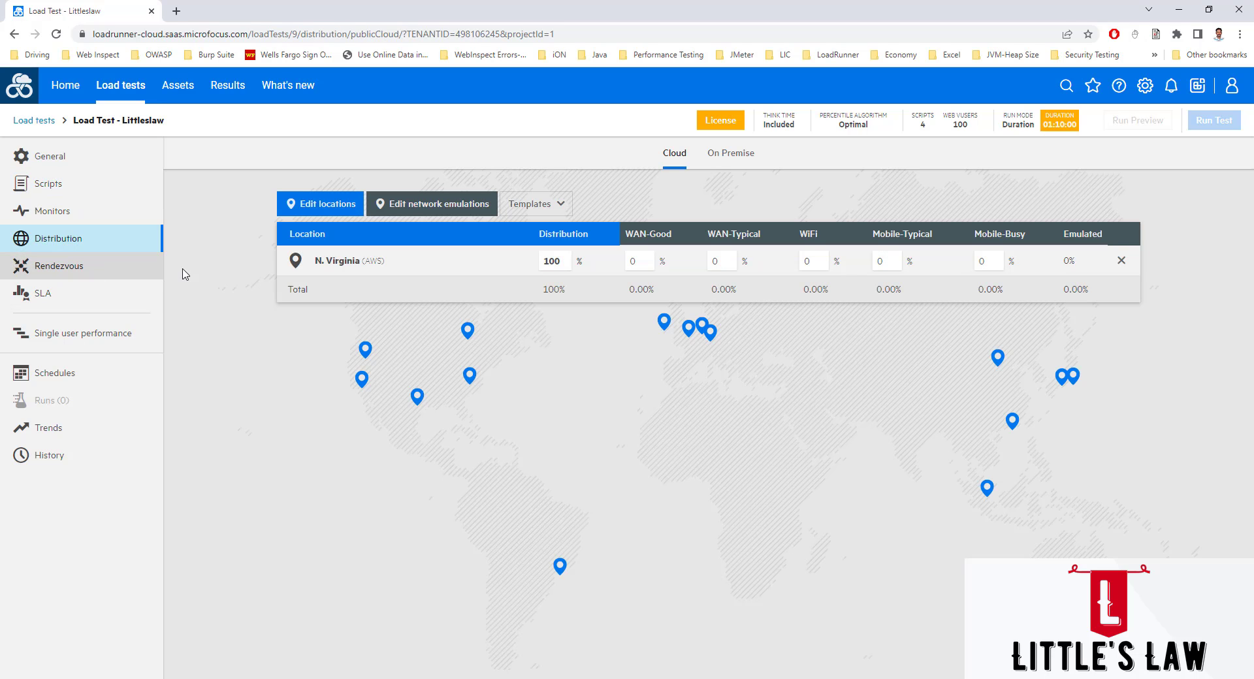
{"action": "left_click", "coordinate": [443, 204]}
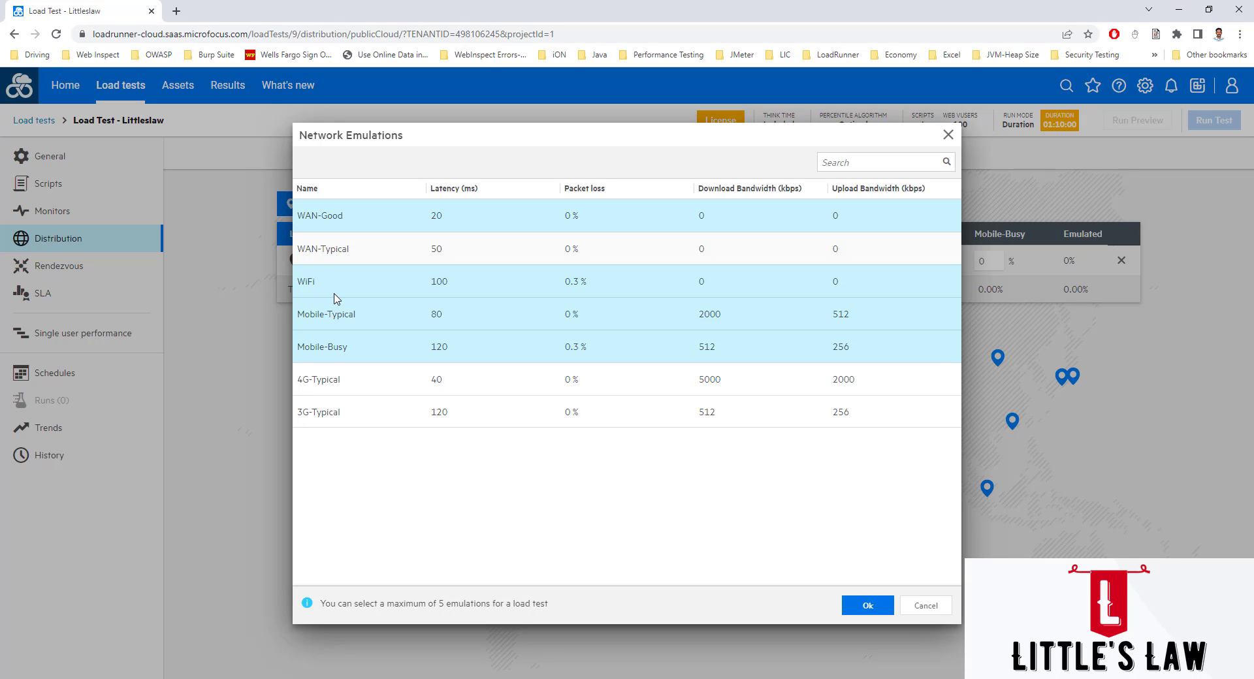
{"action": "left_click", "coordinate": [333, 321]}
{"action": "left_click", "coordinate": [330, 347]}
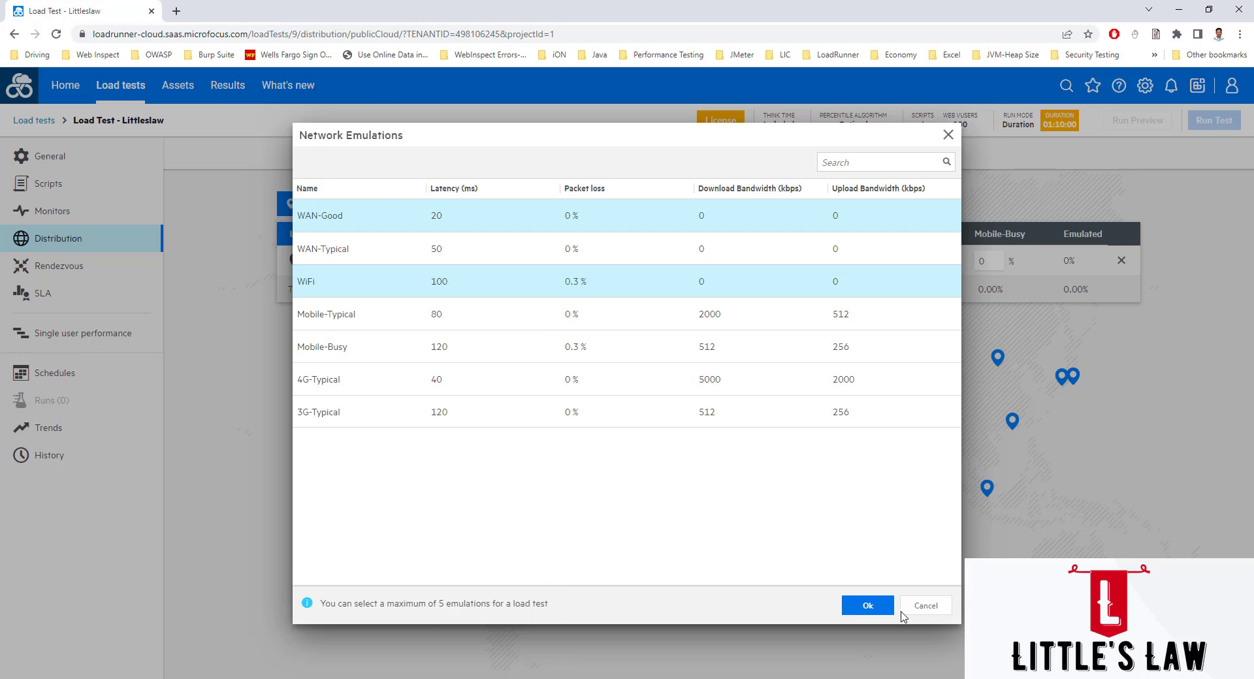
{"action": "left_click", "coordinate": [861, 614]}
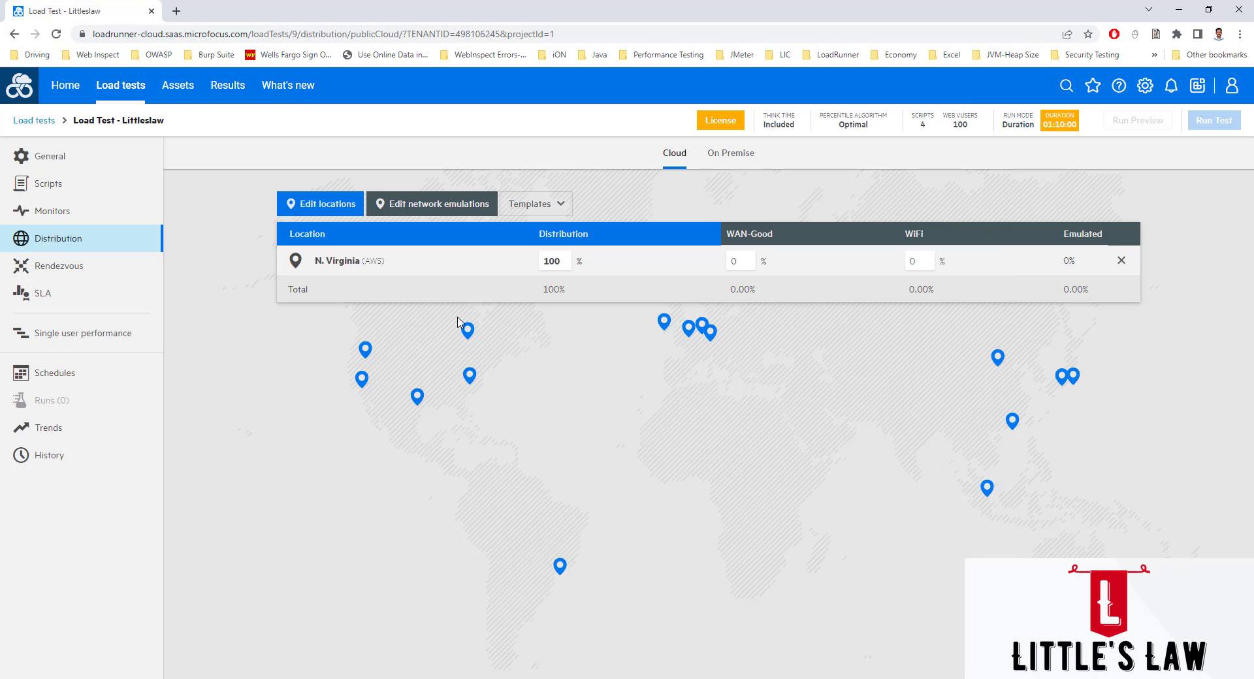
Add Cape Town (AWS) as a cloud location for the load test
{"action": "left_click", "coordinate": [308, 206]}
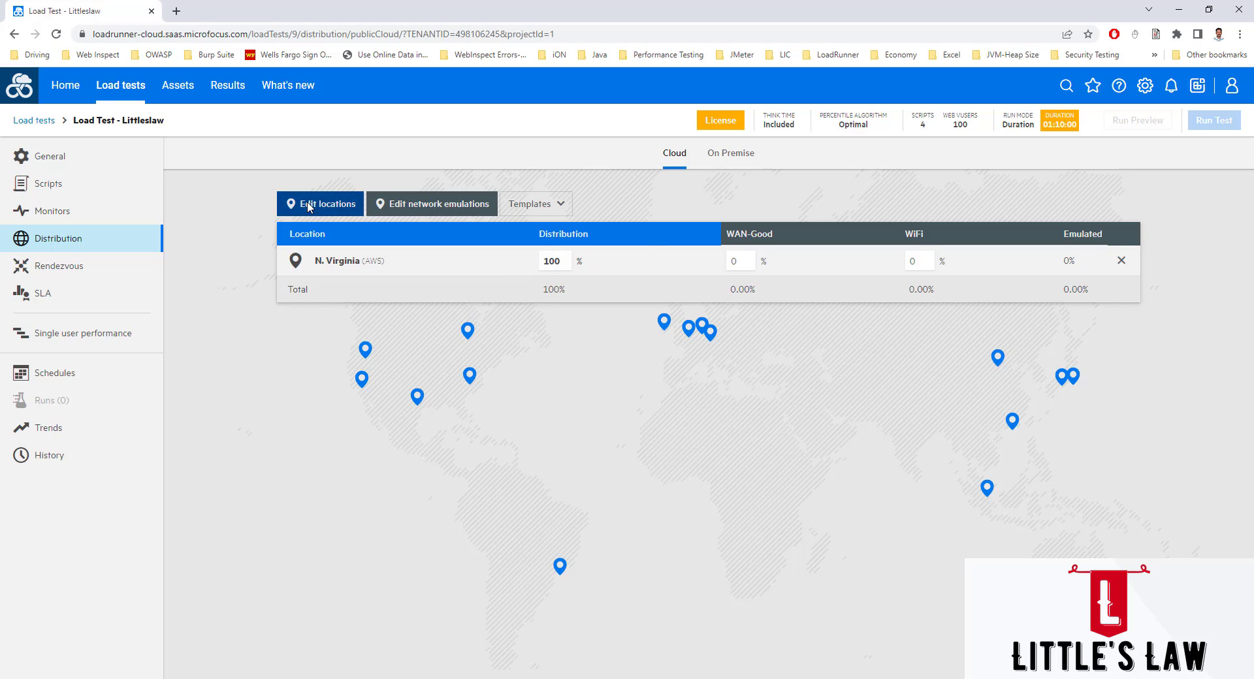
{"action": "left_click", "coordinate": [345, 310]}
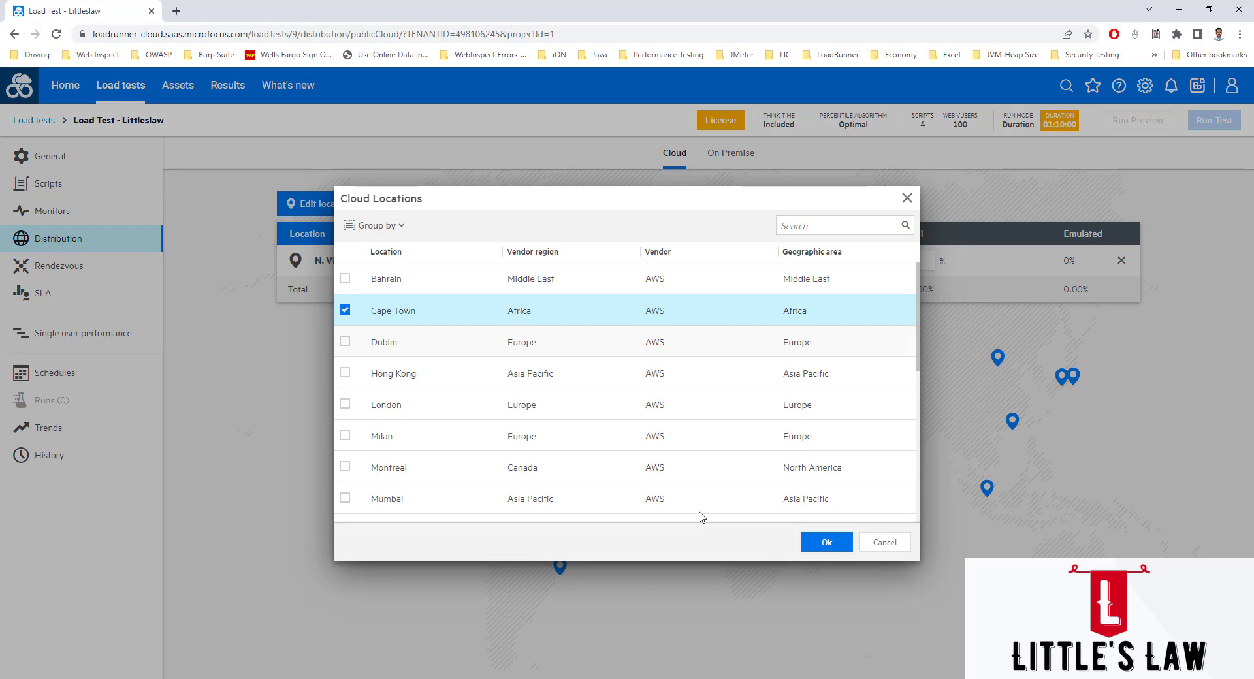
{"action": "left_click", "coordinate": [825, 544]}
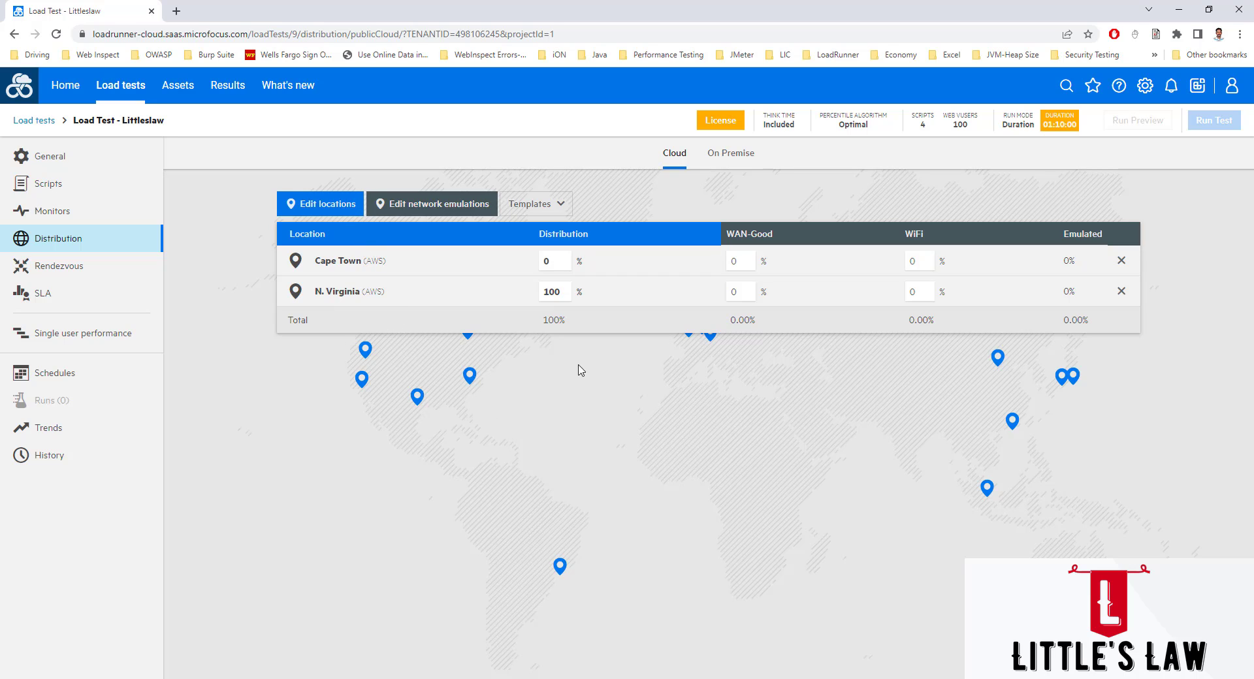
View the load test's SLA settings, and select all four scripts in the script list
{"action": "left_click", "coordinate": [96, 296]}
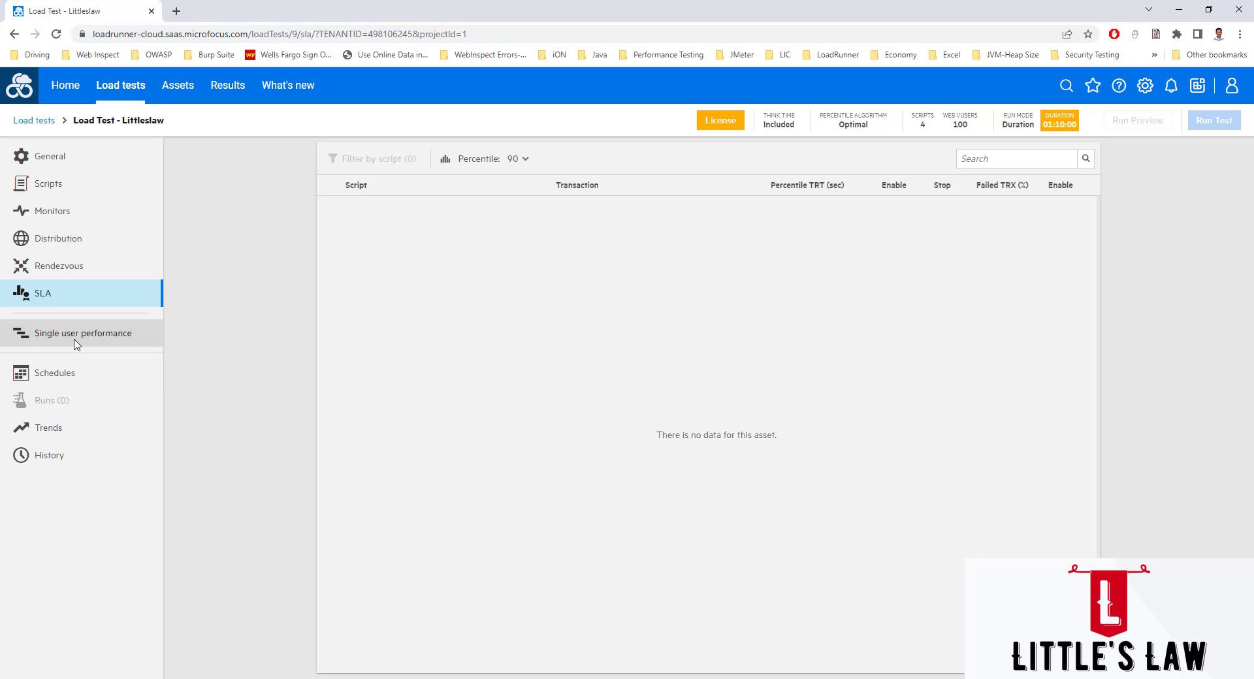
{"action": "left_click", "coordinate": [62, 162]}
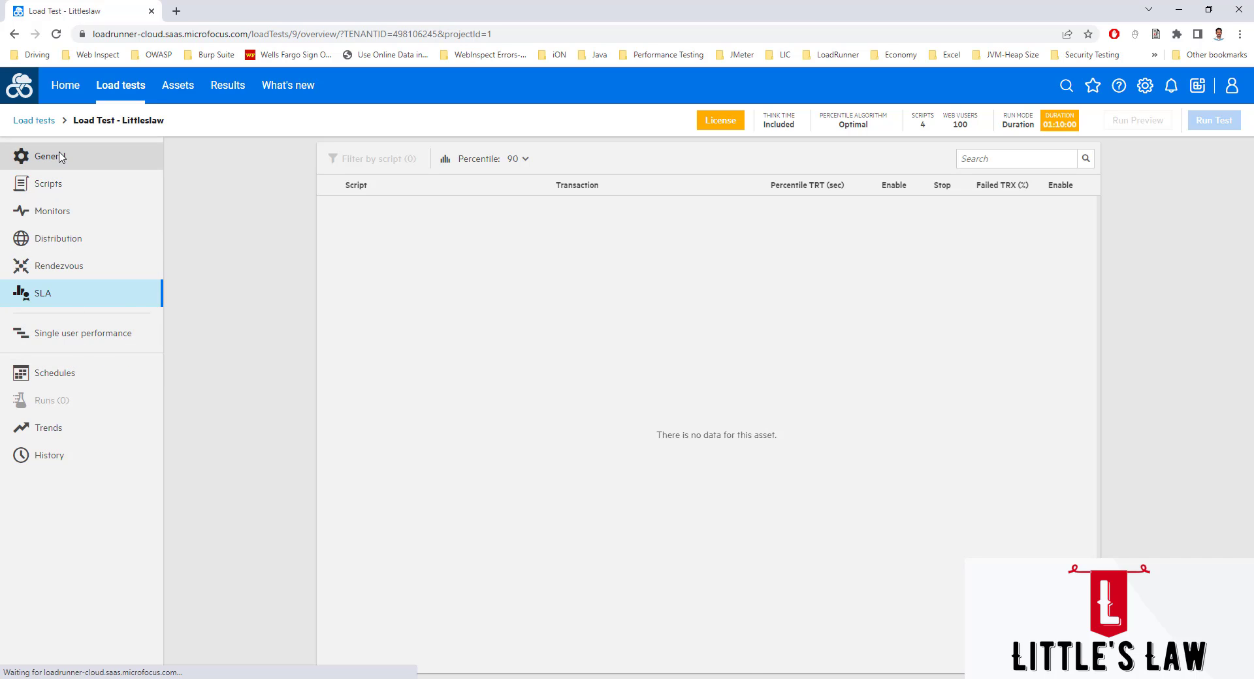
{"action": "left_click", "coordinate": [63, 188]}
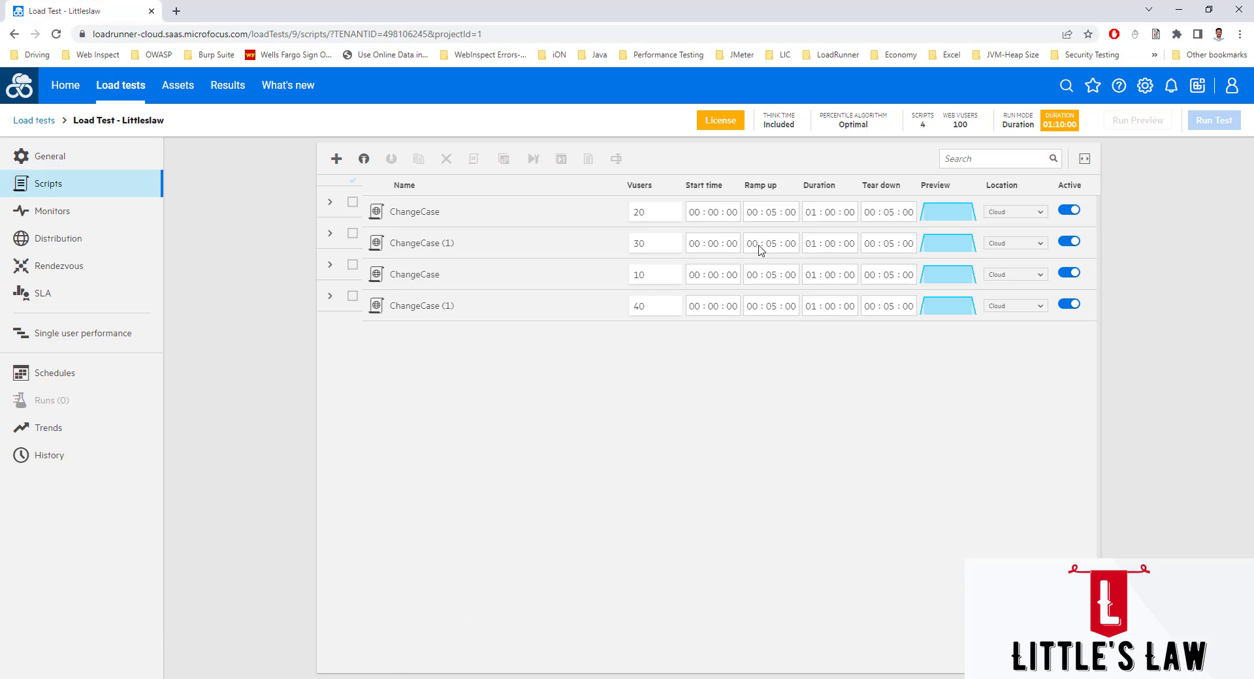
{"action": "left_click", "coordinate": [353, 243]}
{"action": "left_click", "coordinate": [352, 274]}
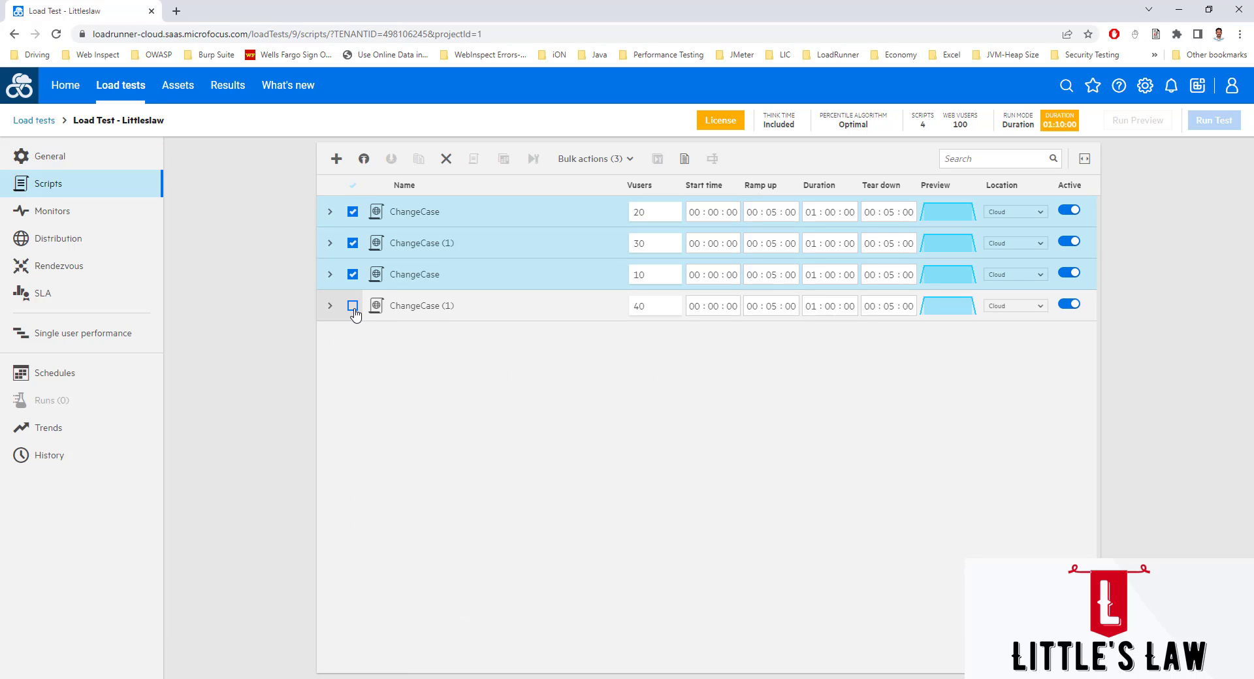
{"action": "left_click", "coordinate": [353, 306]}
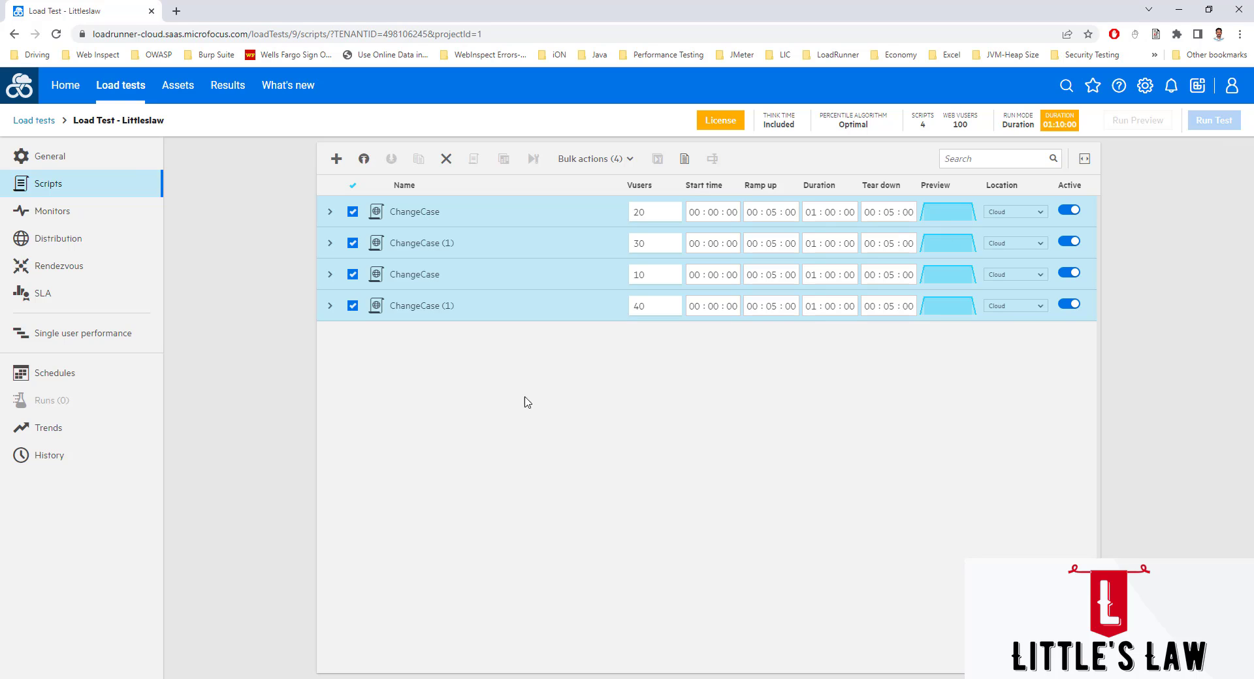